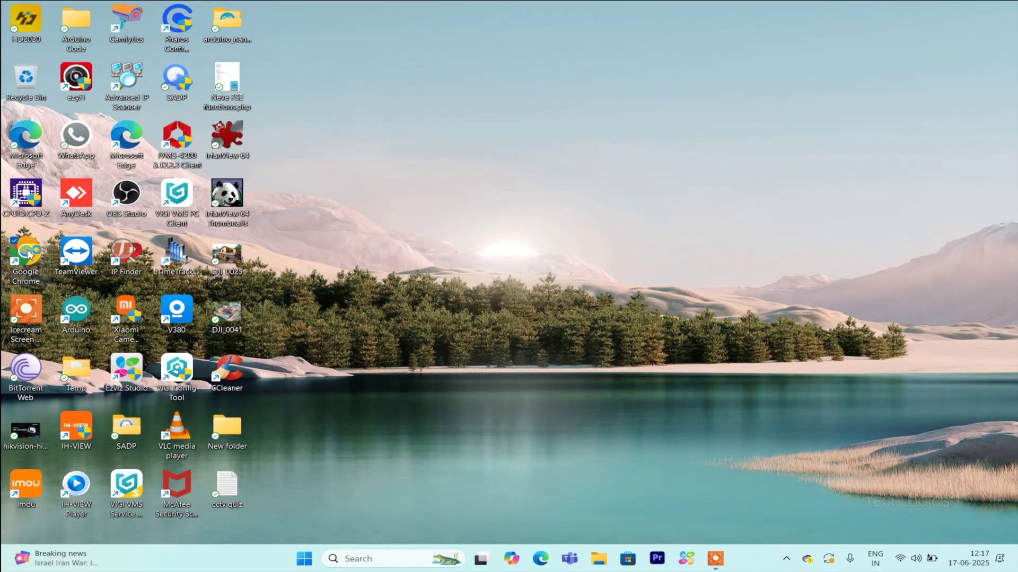
# - Launch Chrome and load google.com
pyautogui.doubleClick(26, 254)
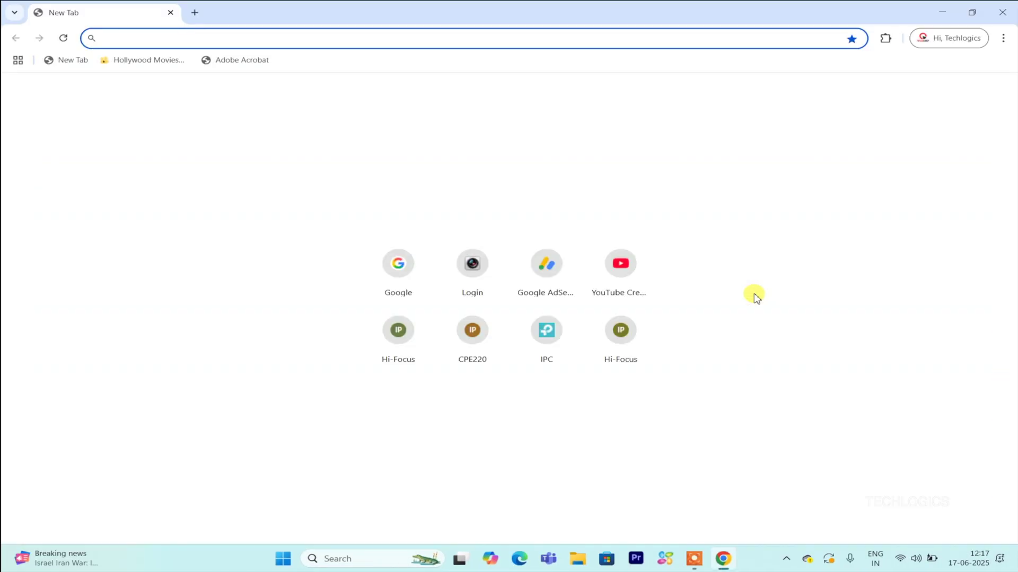
pyautogui.write('google.com')
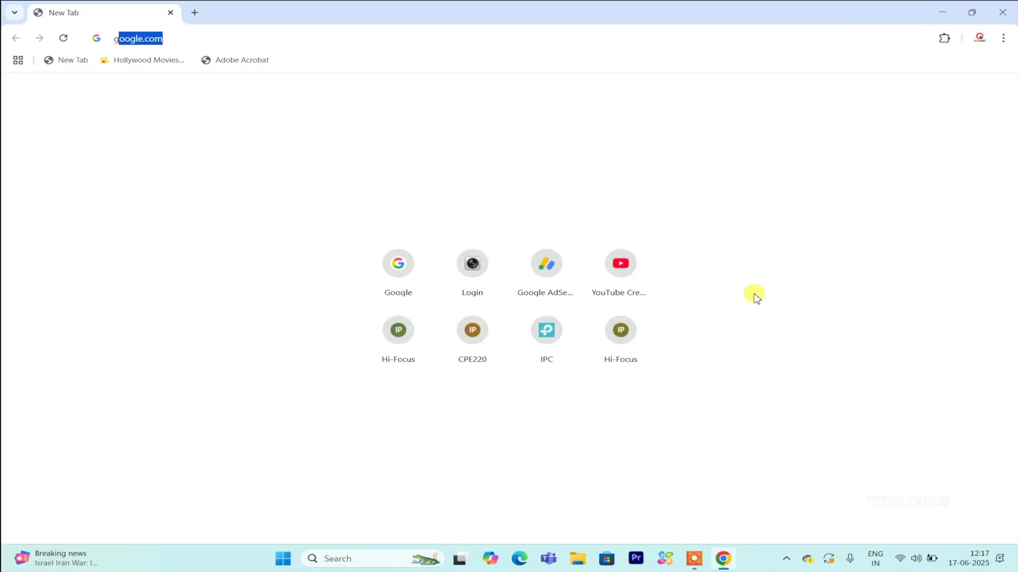
pyautogui.press('Return')
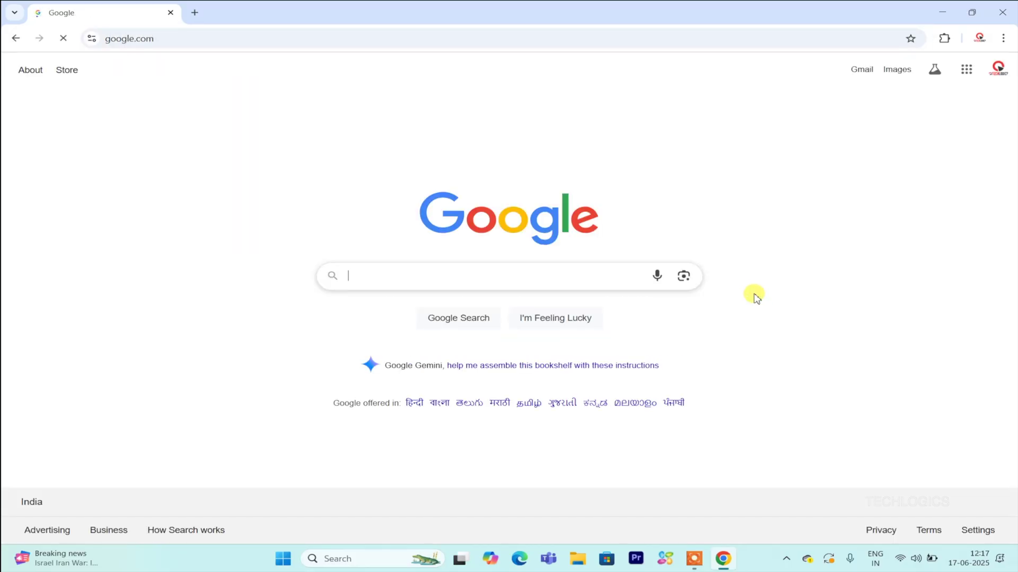
# - Search Google for 'trueview' and open the Trueview website's Downloads page
pyautogui.write('tru')
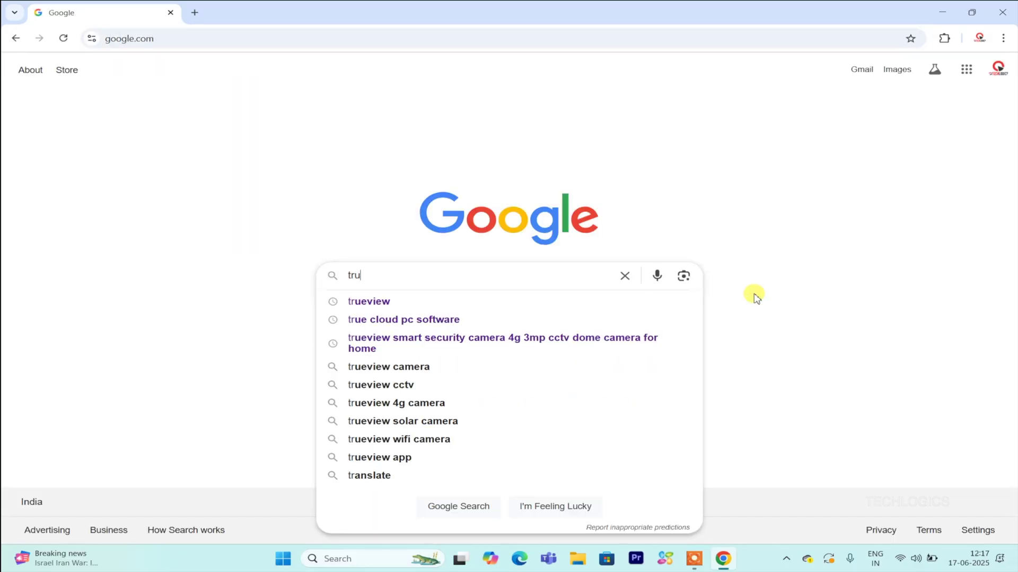
pyautogui.write('e')
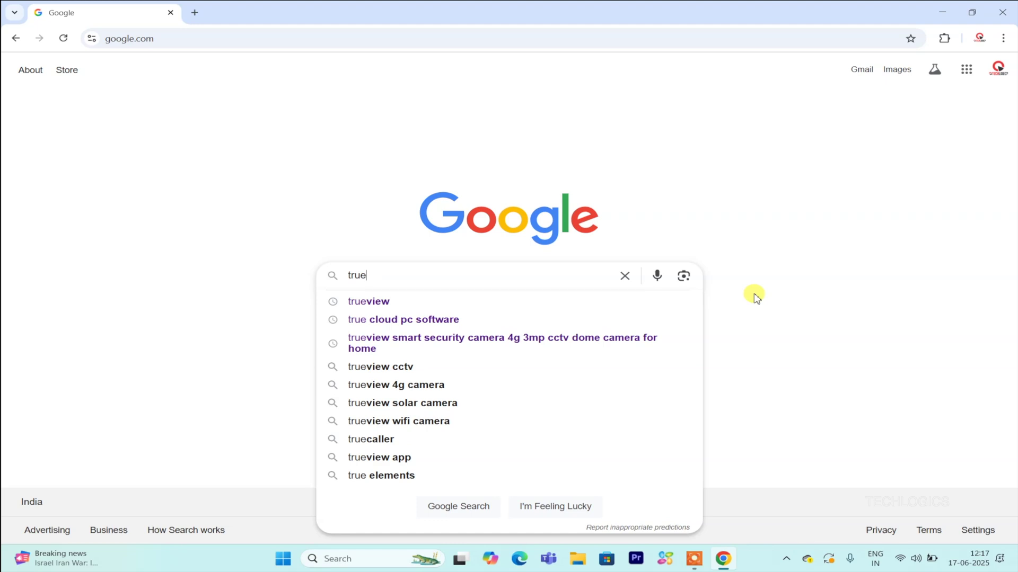
pyautogui.press('Down')
pyautogui.press('Return')
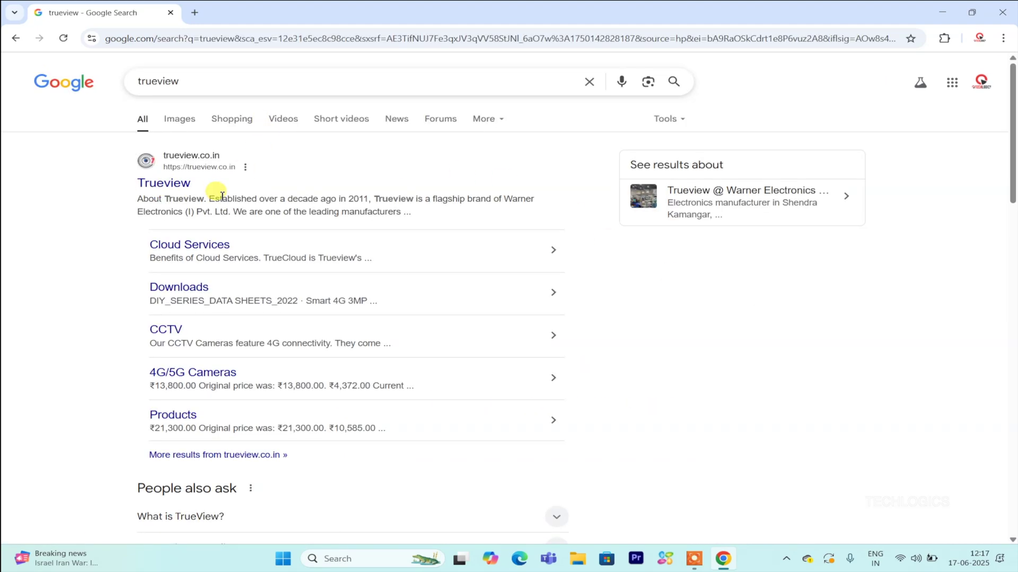
pyautogui.click(177, 183)
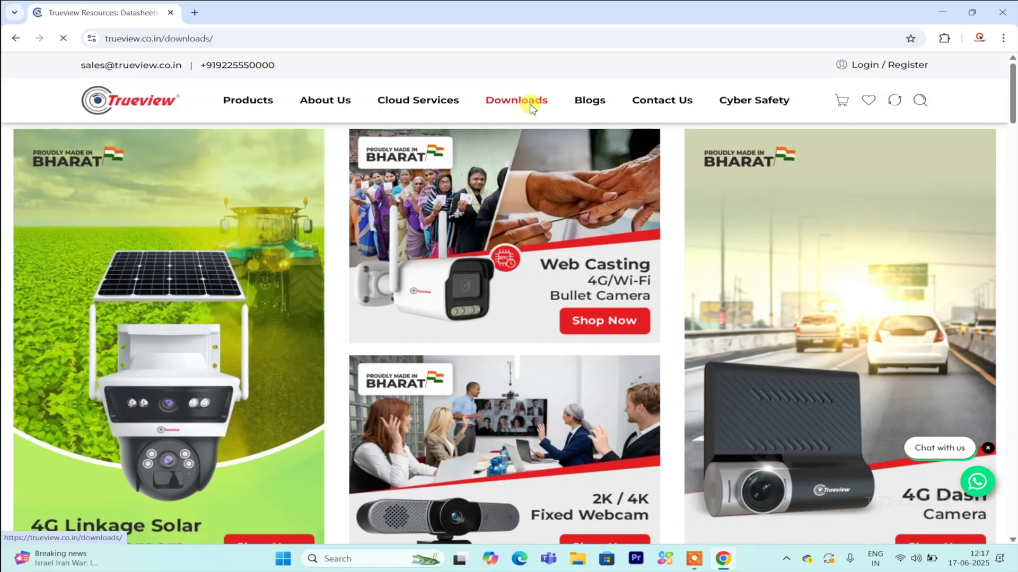
pyautogui.scroll(-1, 498, 170)
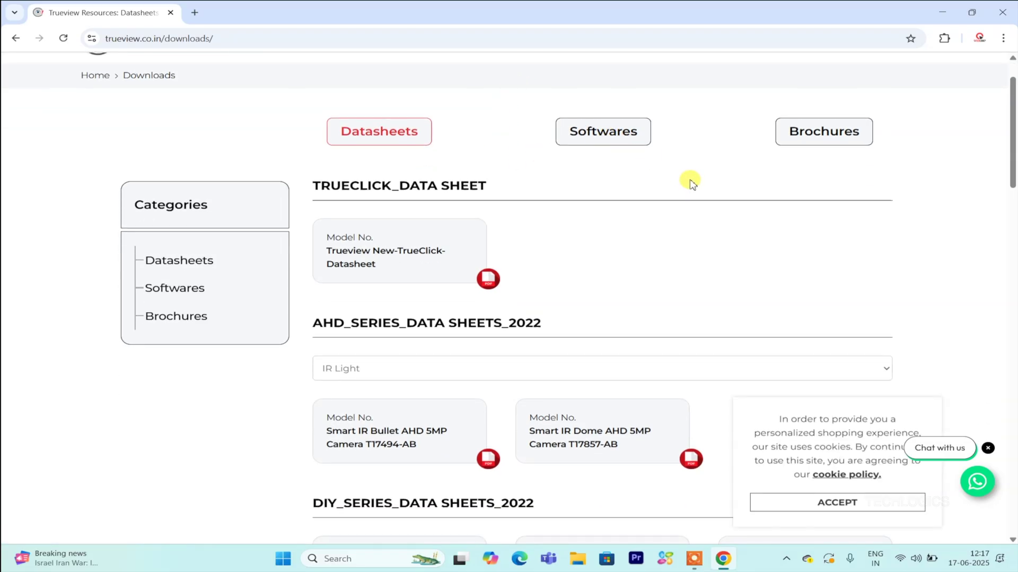
# - Download the TrueCloud PC software zip, TRUECLOUD-V1.7.6.7.zip, from the Softwares list
pyautogui.click(643, 143)
pyautogui.scroll(-1, 603, 159)
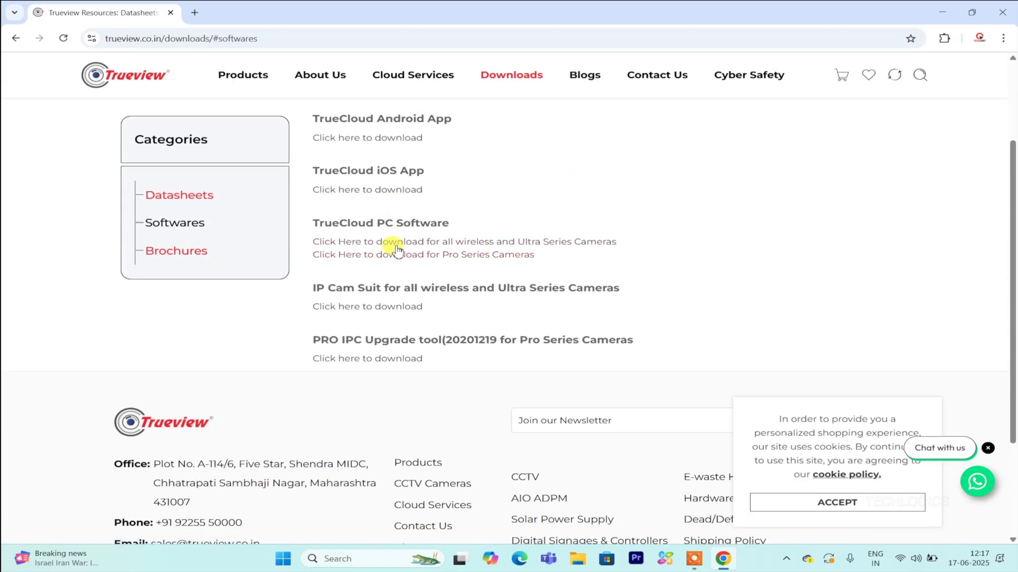
pyautogui.click(613, 242)
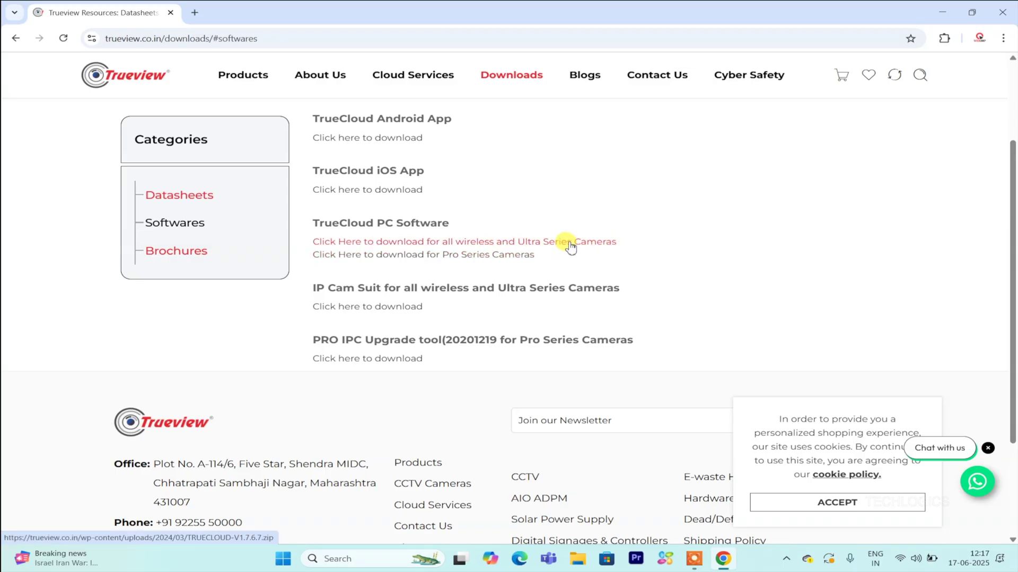
pyautogui.click(569, 245)
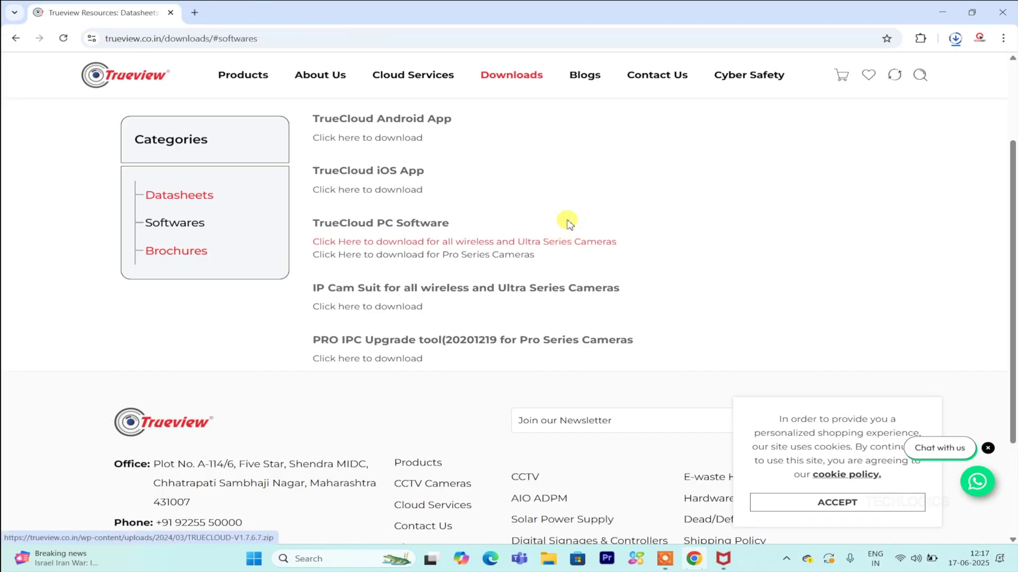
# - Show the downloaded TRUECLOUD-V1.7.6.7.zip in its Downloads folder
pyautogui.click(954, 40)
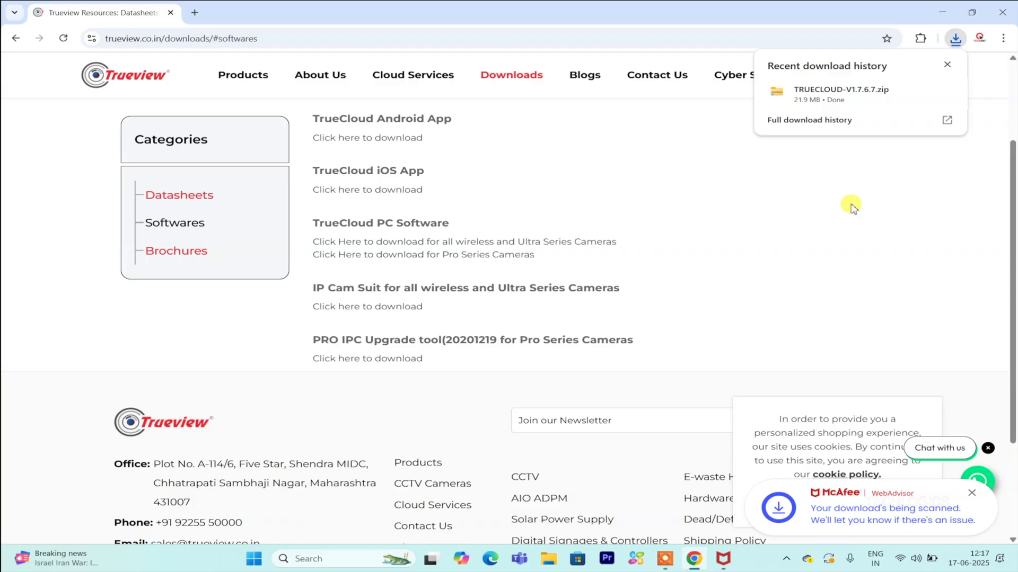
pyautogui.click(883, 121)
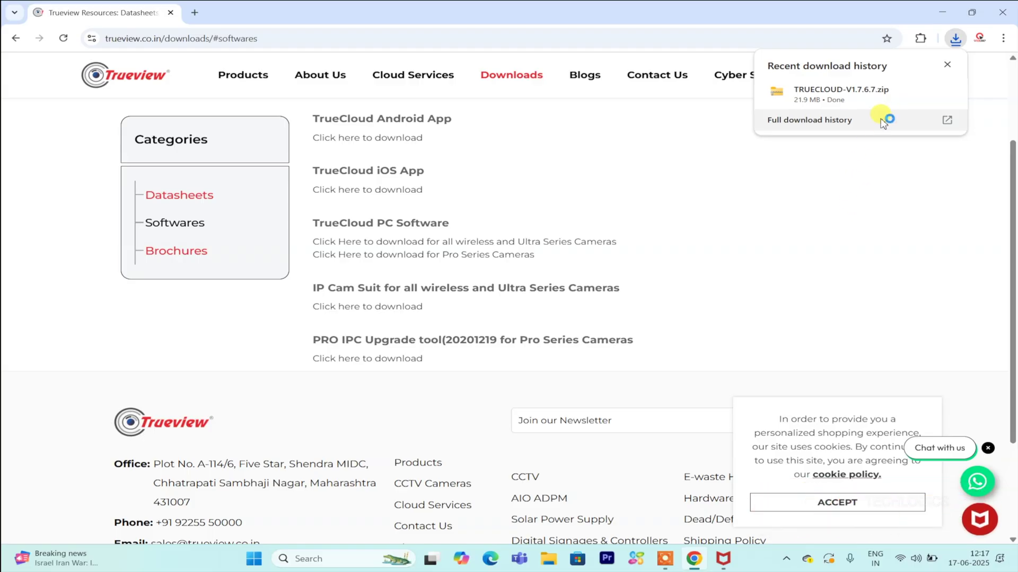
pyautogui.moveTo(886, 101)
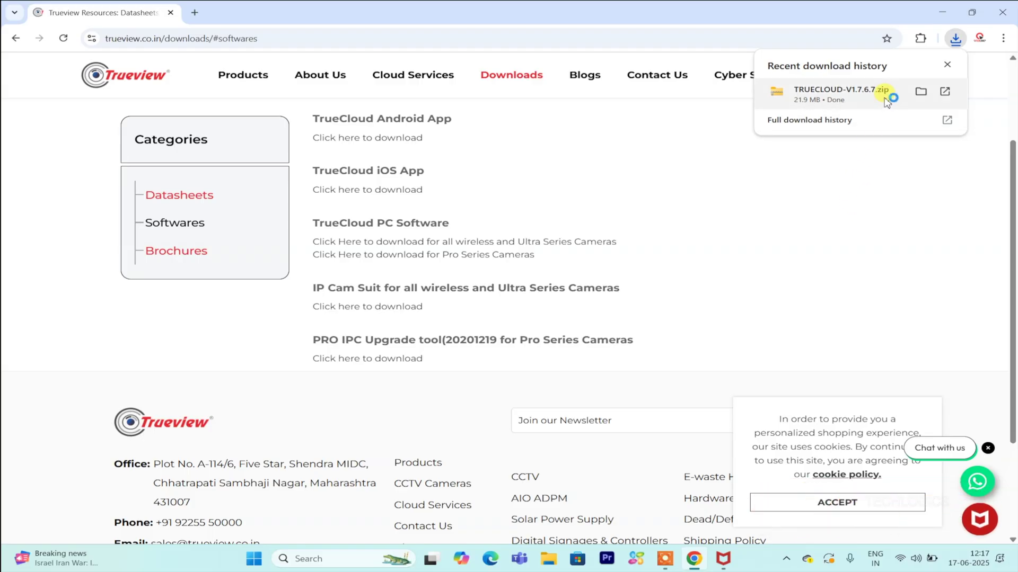
pyautogui.click(922, 93)
# - Extract TRUECLOUD-V1.7.6.7.zip into Downloads\TRUECLOUD-V1.7.6.7 and reposition the extracted folder's window
pyautogui.click(943, 16)
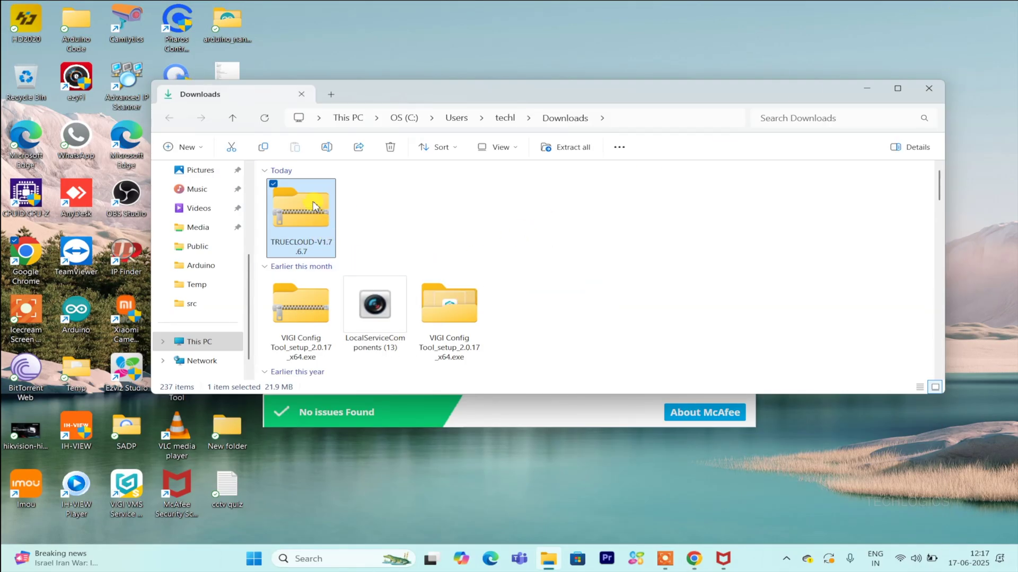
pyautogui.rightClick(313, 204)
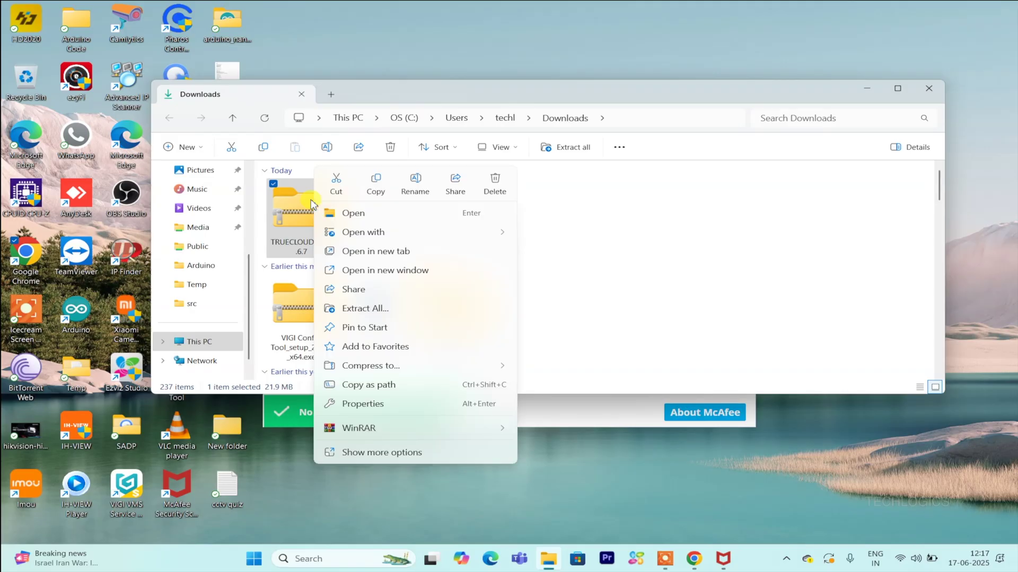
pyautogui.click(422, 313)
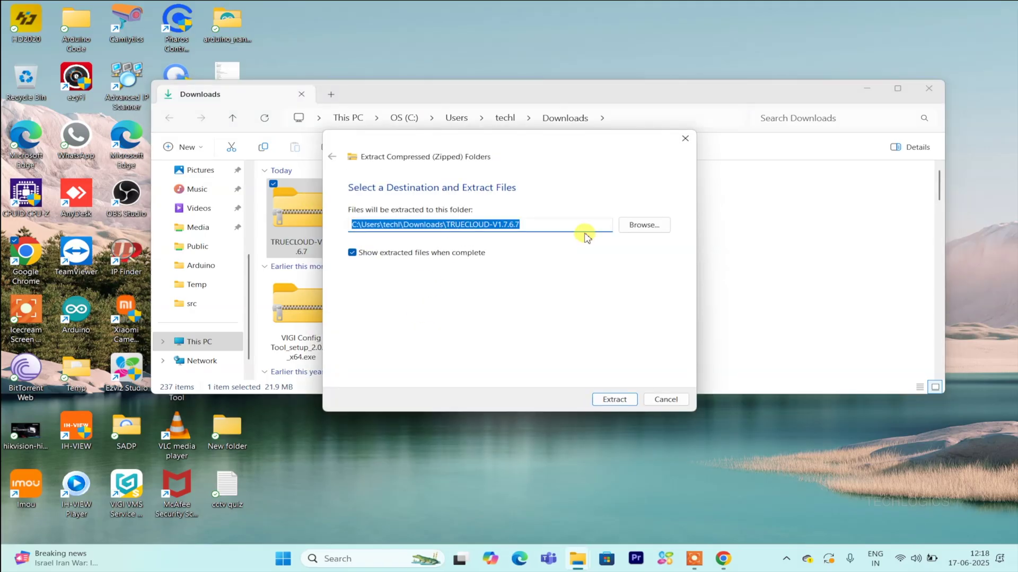
pyautogui.click(613, 402)
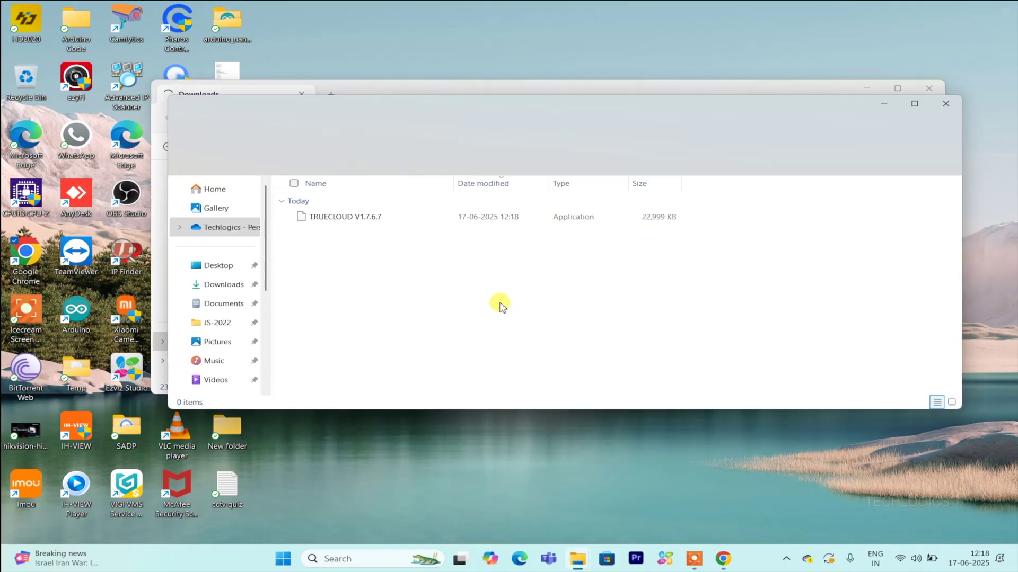
pyautogui.click(929, 88)
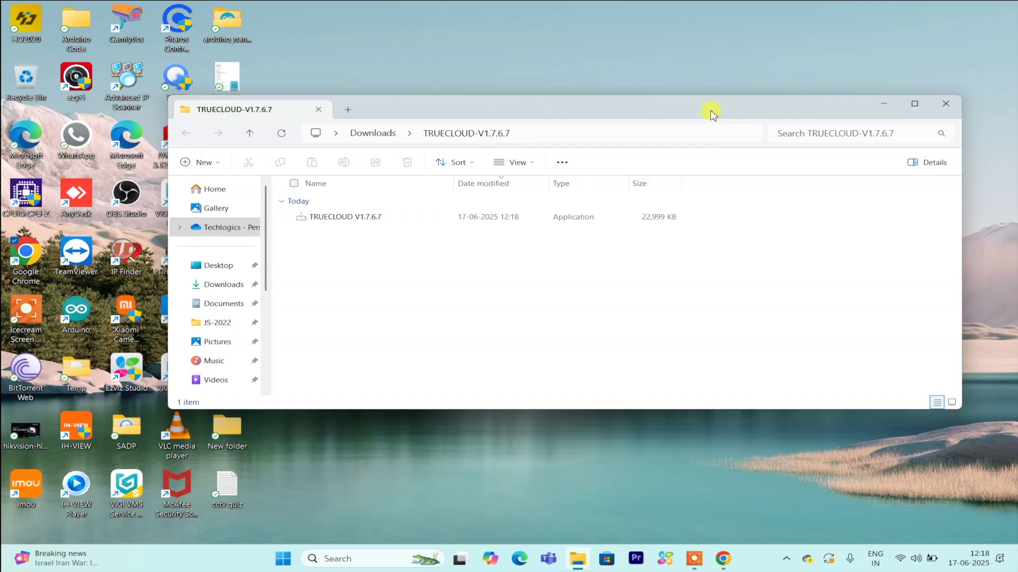
pyautogui.moveTo(713, 114); pyautogui.dragTo(671, 131)
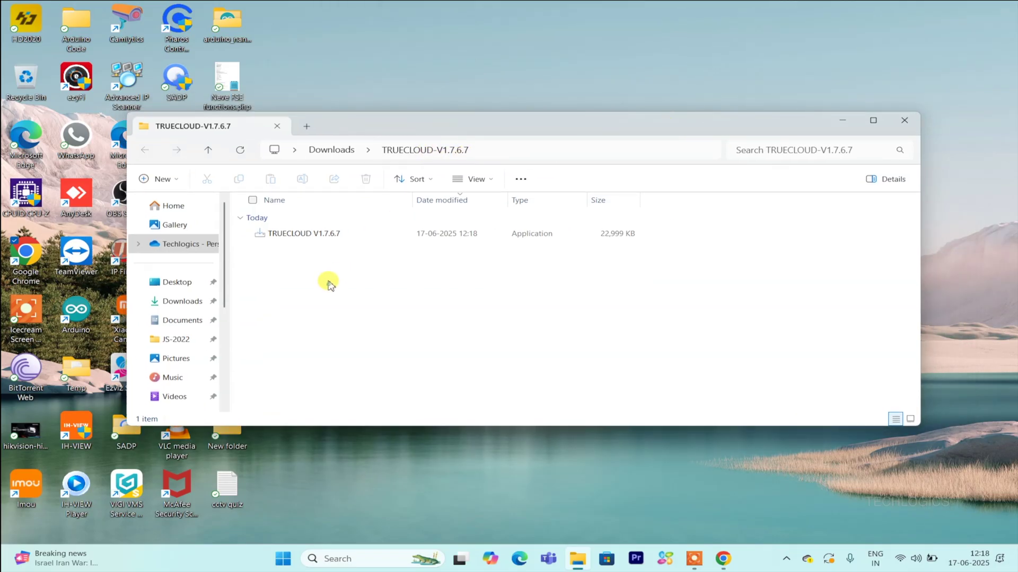
# - Run the TRUECLOUD V1.7.6.7 installer as administrator, overriding the SmartScreen warning with Run anyway
pyautogui.click(317, 234)
pyautogui.rightClick(318, 238)
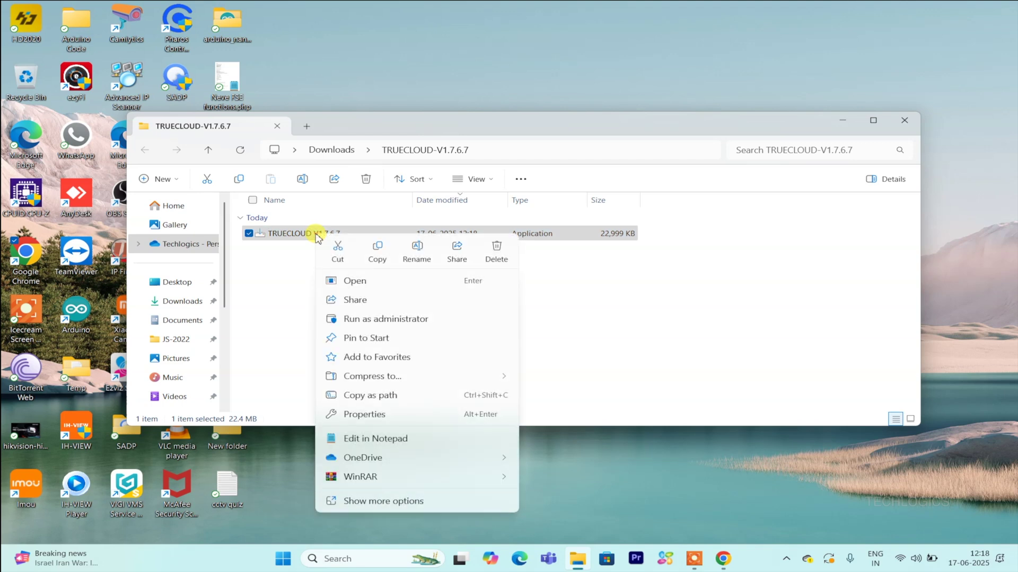
pyautogui.click(445, 321)
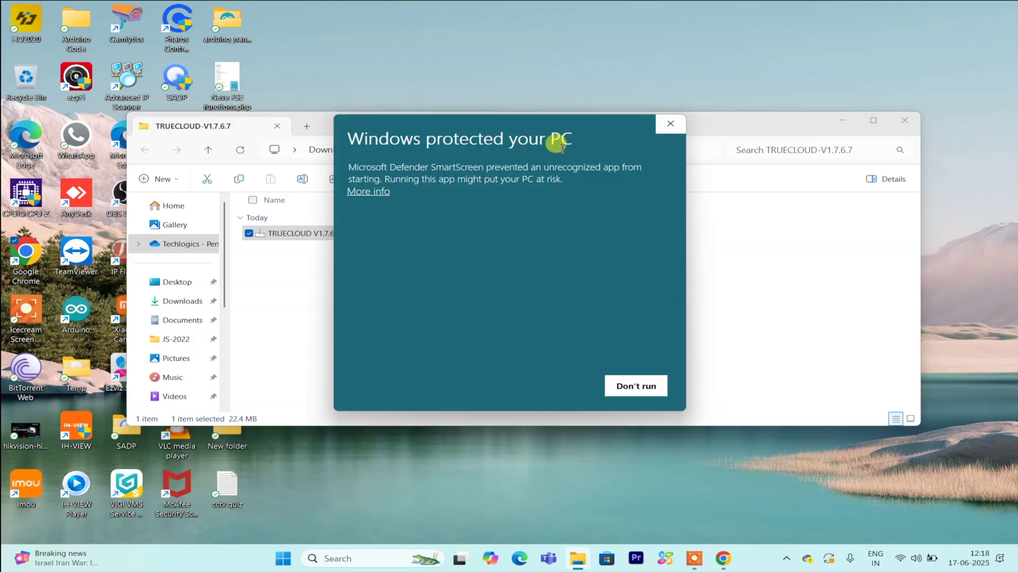
pyautogui.click(368, 192)
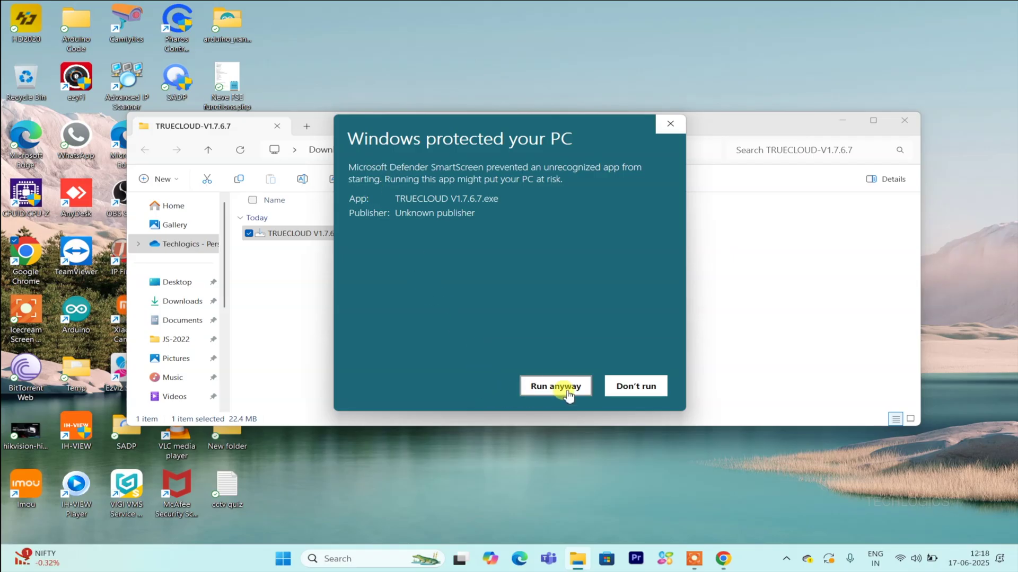
pyautogui.click(590, 397)
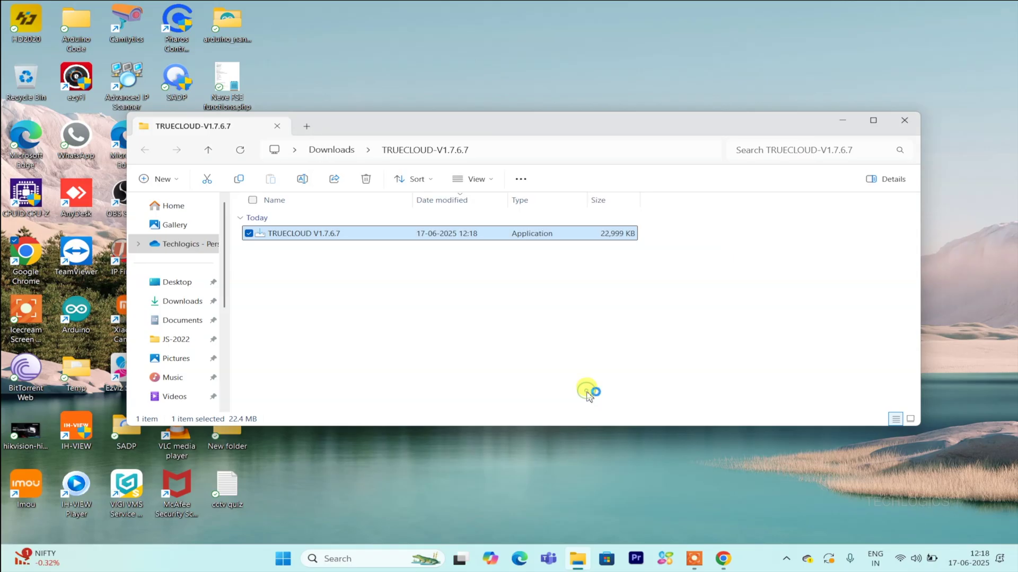
# - Dismiss the missing-drive error and set the install folder to C:\TRUECLOUD
pyautogui.click(848, 121)
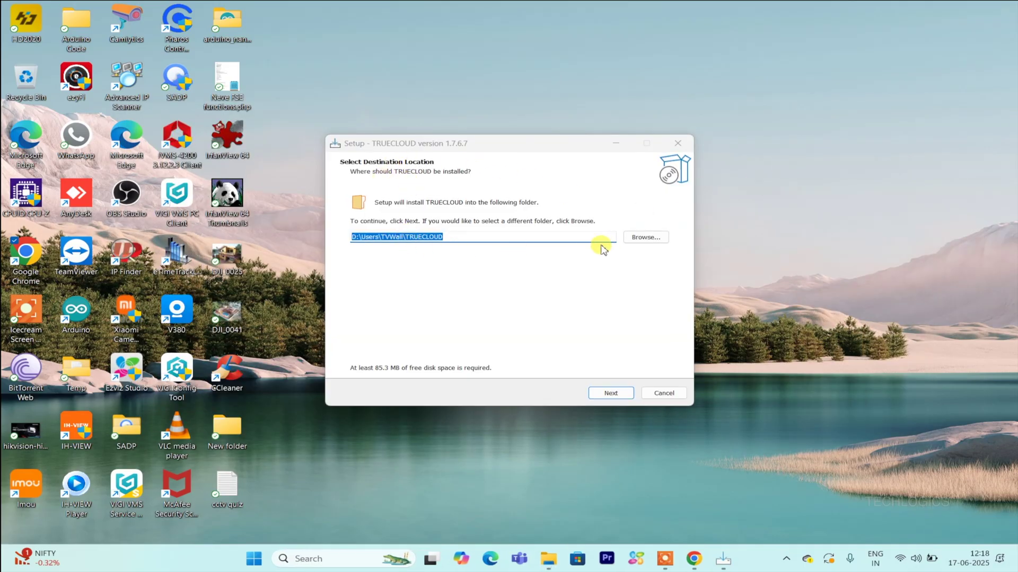
pyautogui.click(598, 397)
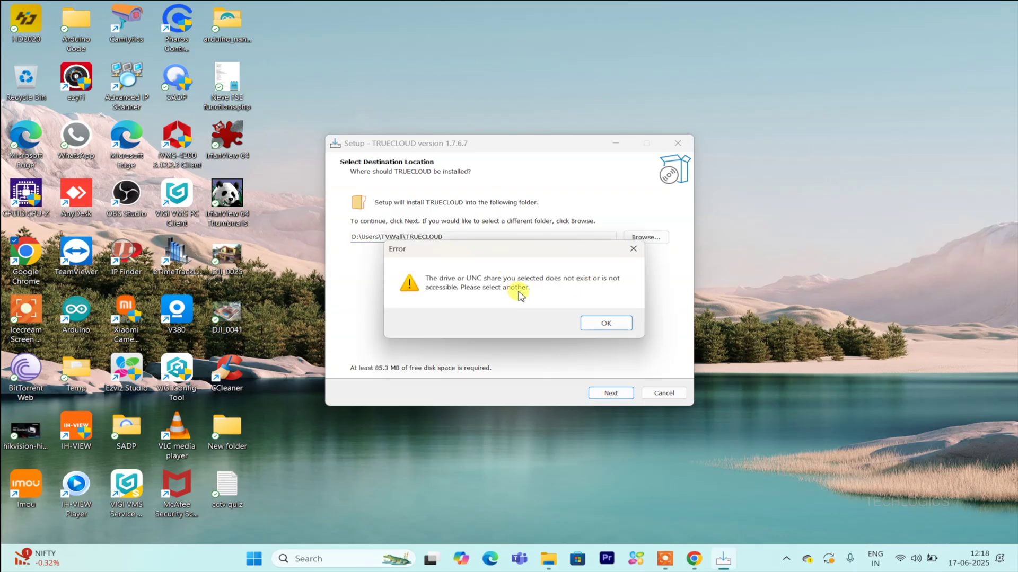
pyautogui.click(592, 324)
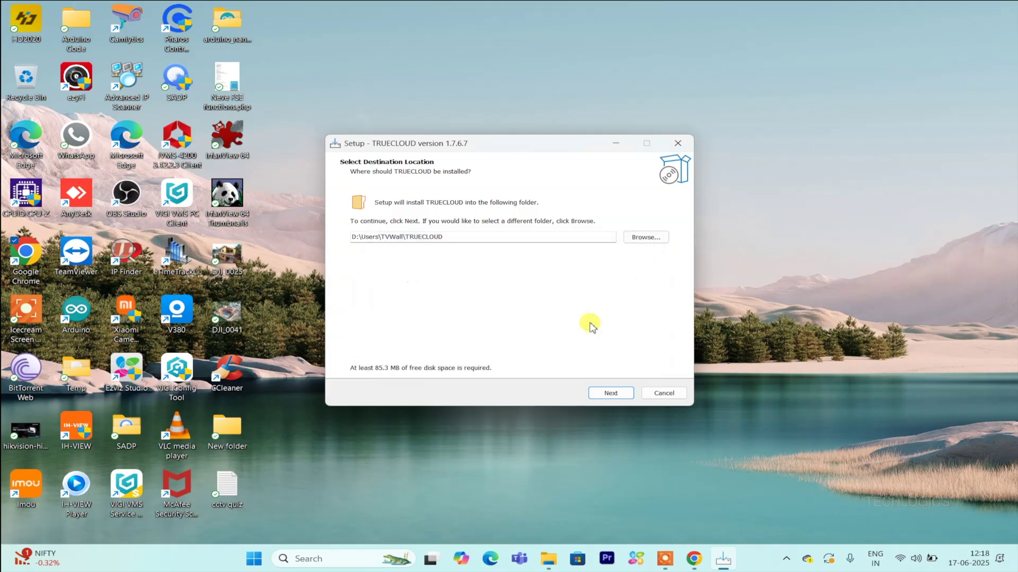
pyautogui.click(630, 241)
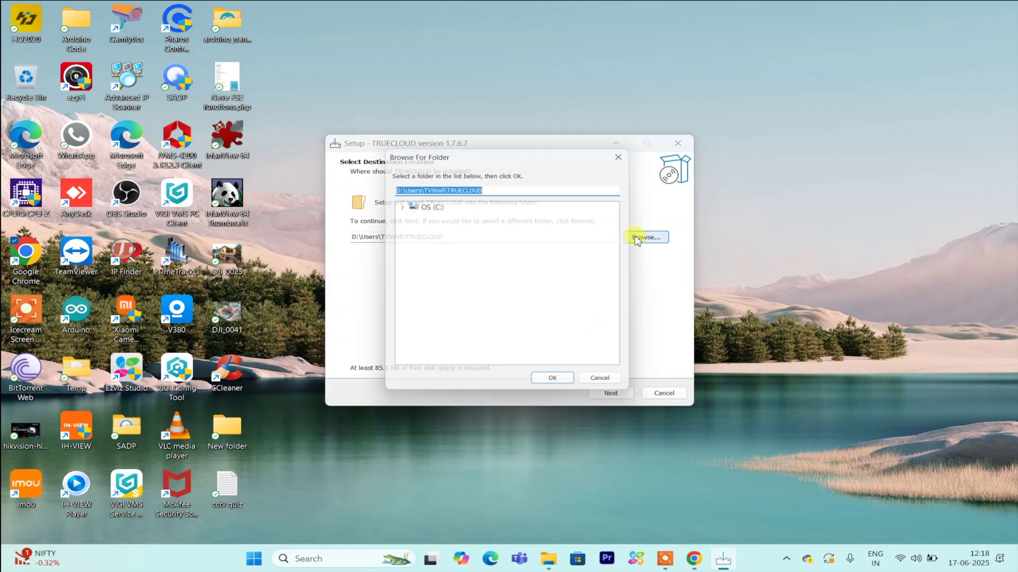
pyautogui.click(432, 204)
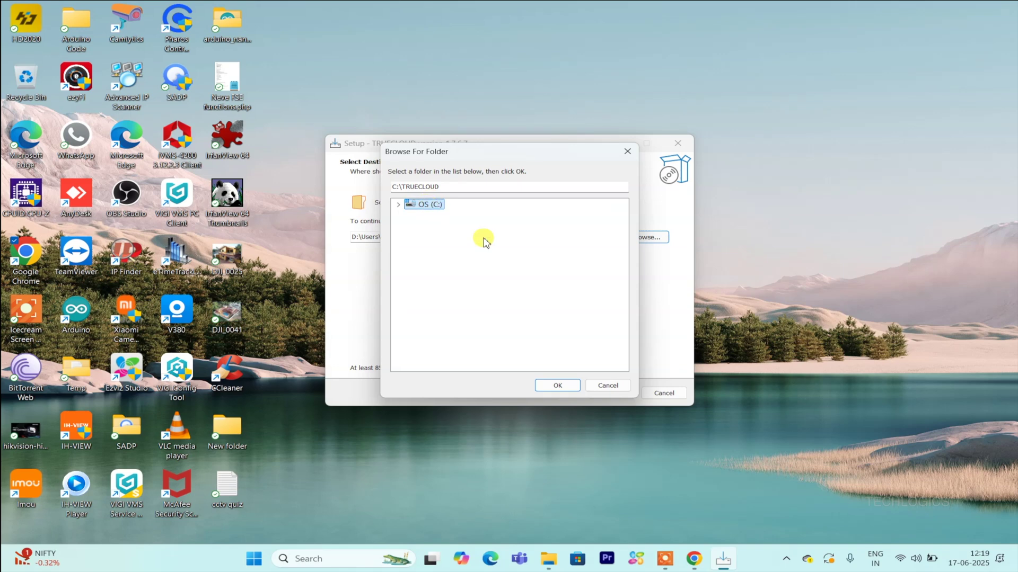
pyautogui.click(557, 385)
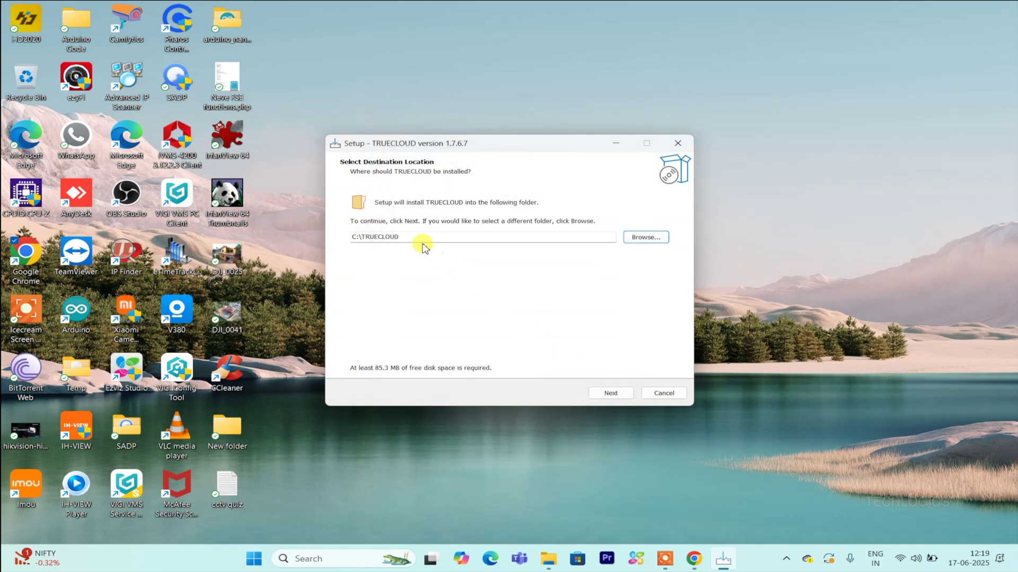
# - Proceed through the additional tasks and summary, install TRUECLOUD, and return to the finished wizard
pyautogui.click(595, 398)
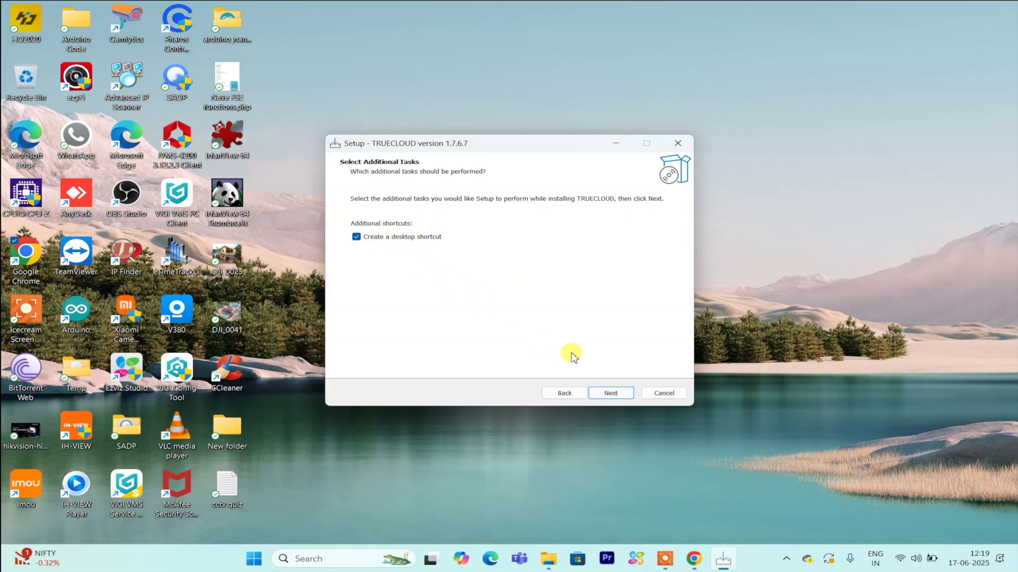
pyautogui.click(626, 398)
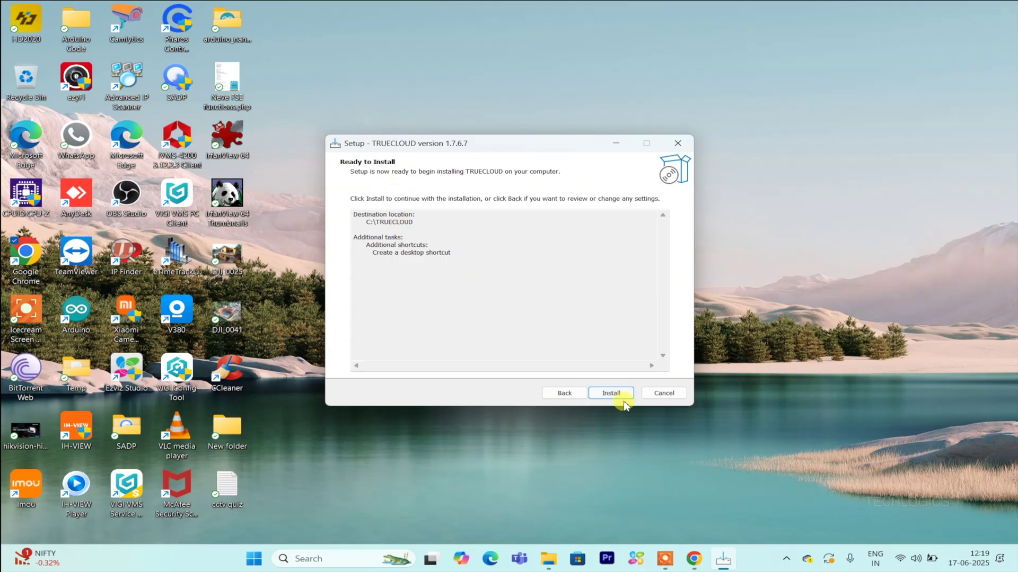
pyautogui.click(627, 396)
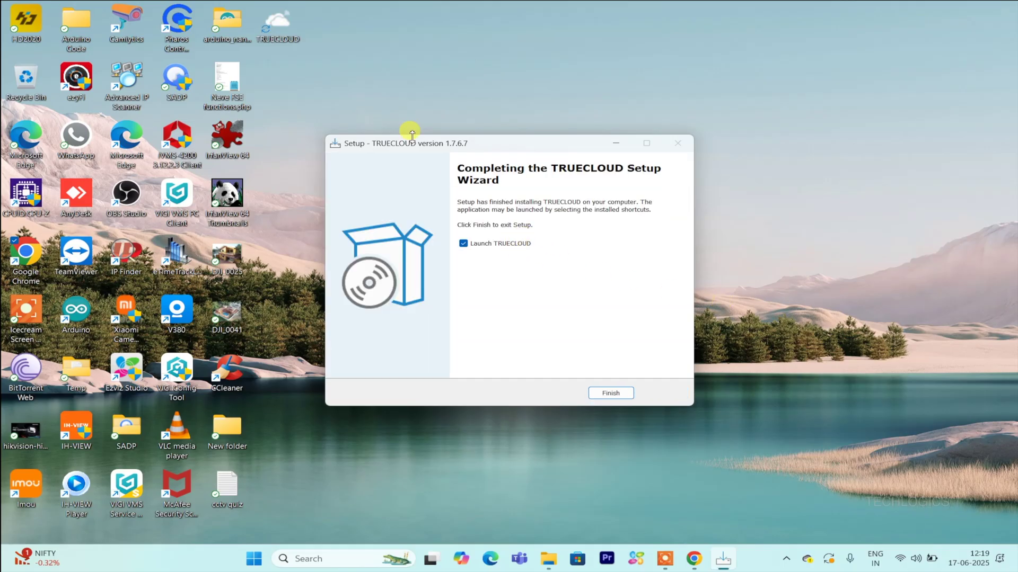
pyautogui.click(280, 31)
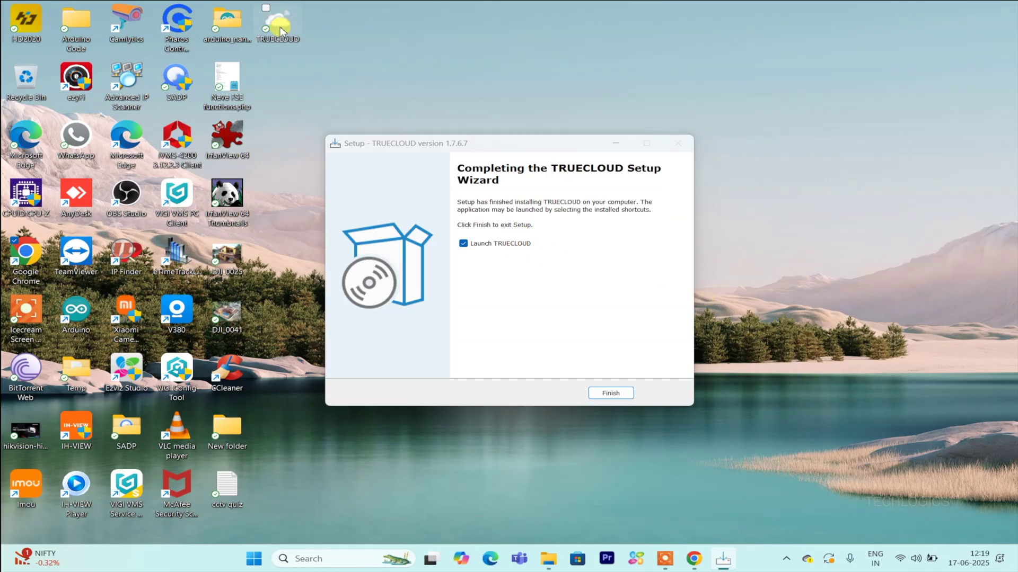
pyautogui.click(504, 262)
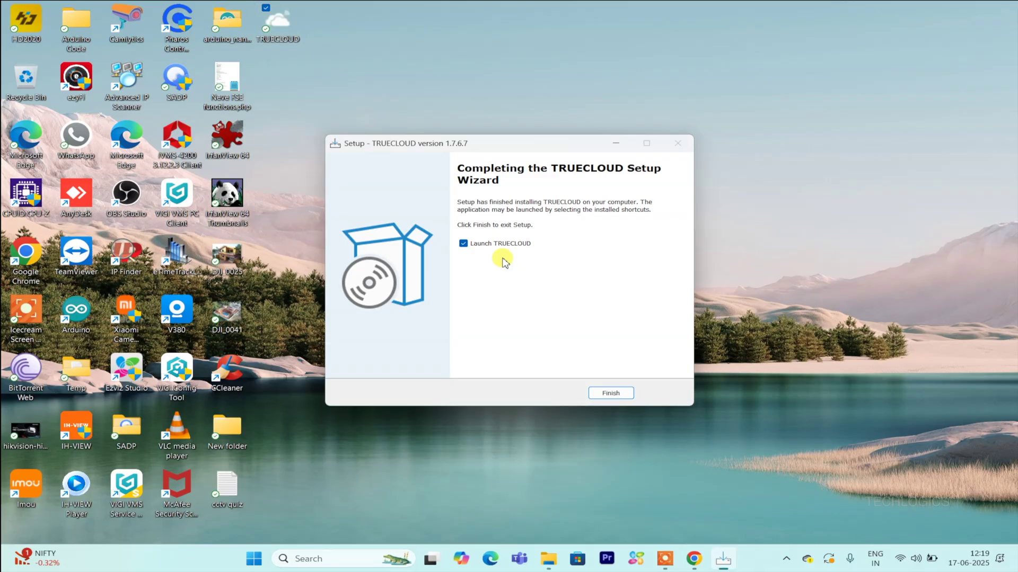
# - Finish setup to launch TRUECLOUD and log in with the account e-mail and password
pyautogui.click(610, 394)
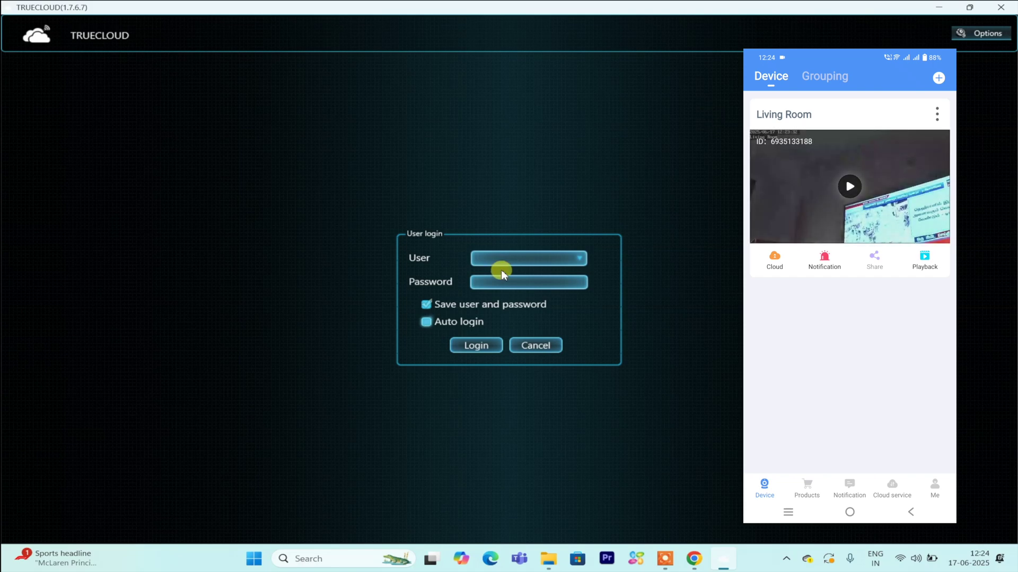
pyautogui.click(523, 254)
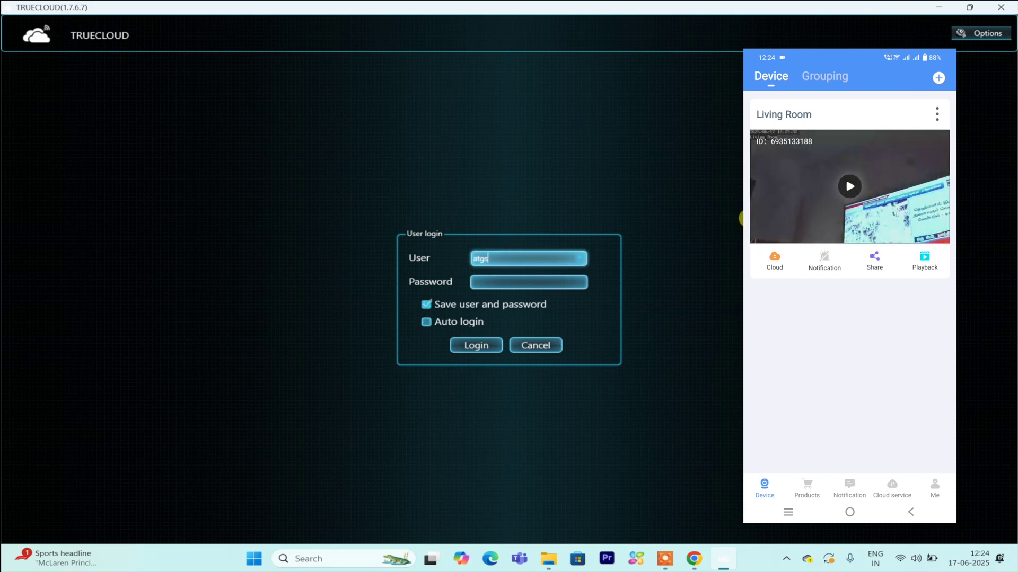
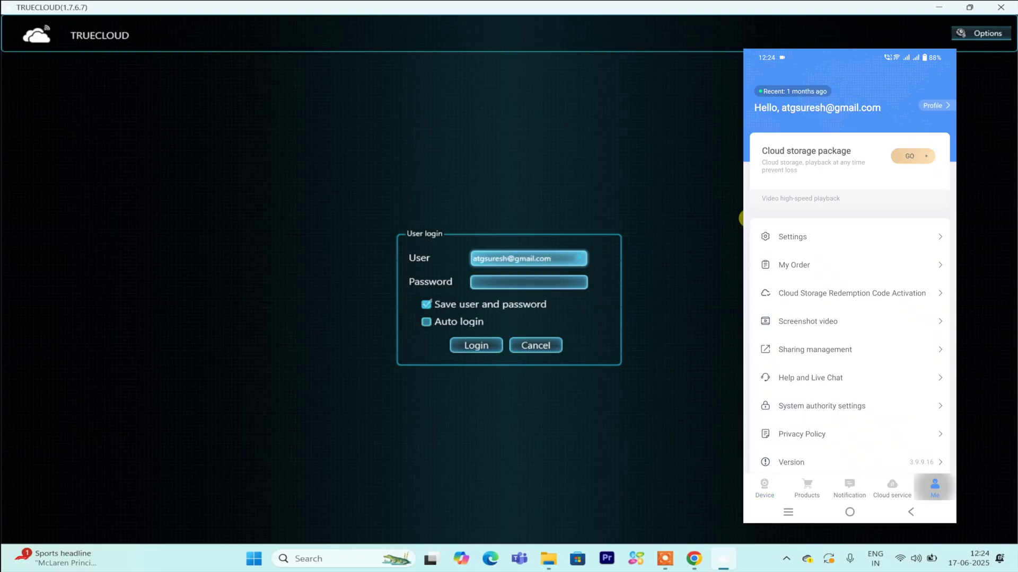
pyautogui.click(582, 286)
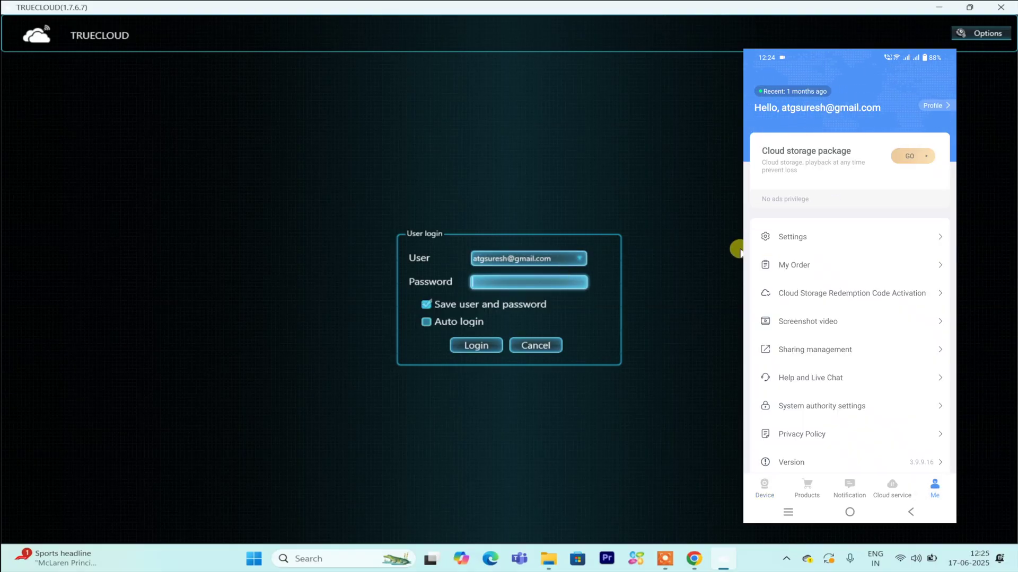
pyautogui.write('•••••••')
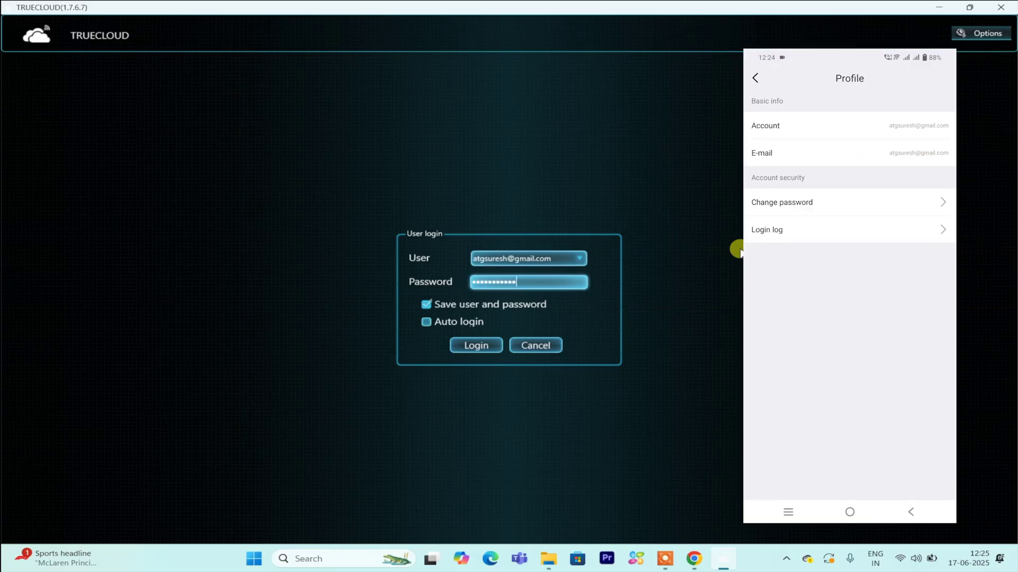
pyautogui.click(484, 345)
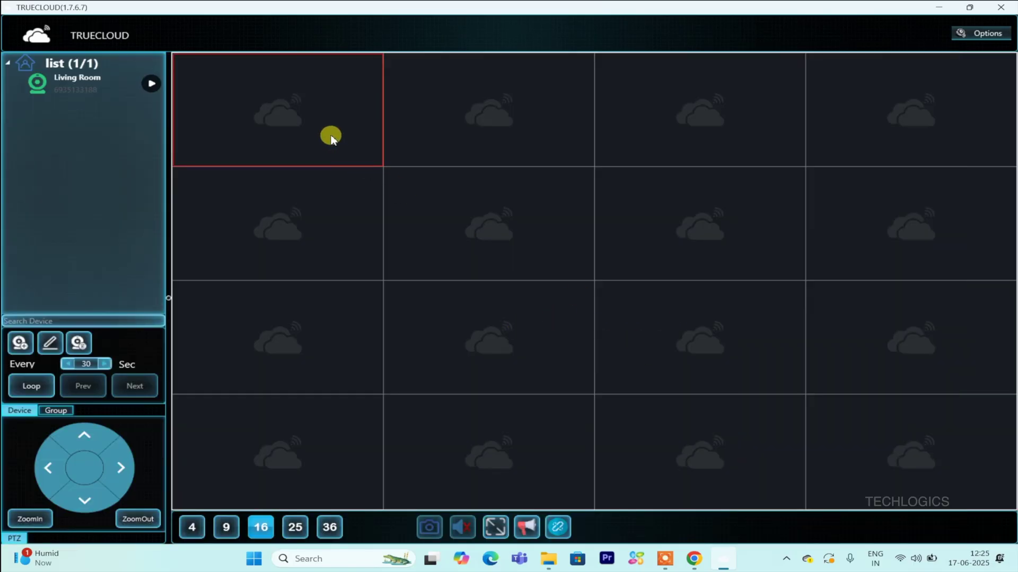
# - Select the Living Room camera and switch the live grid from 16 panes to 4
pyautogui.click(585, 120)
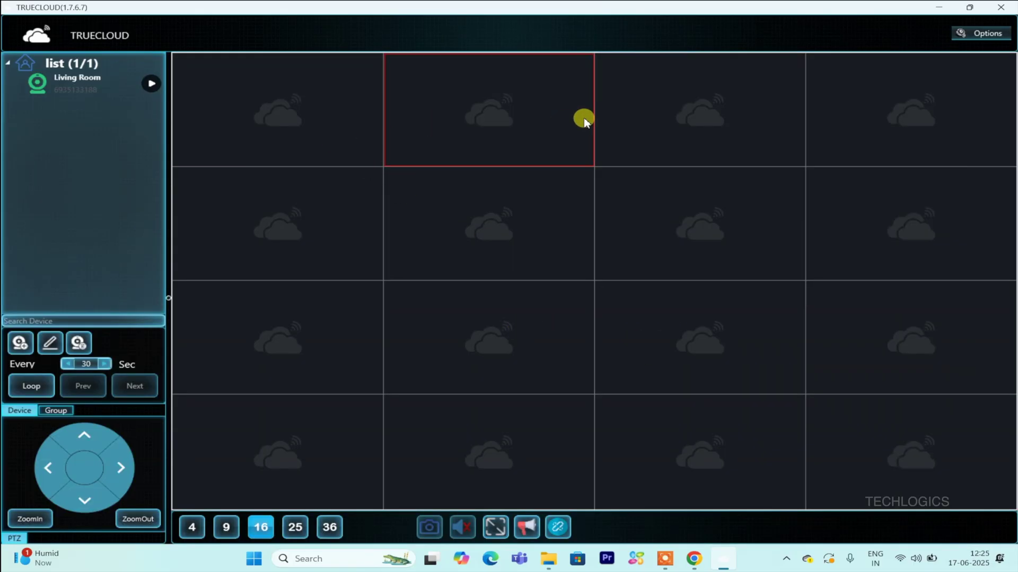
pyautogui.click(63, 78)
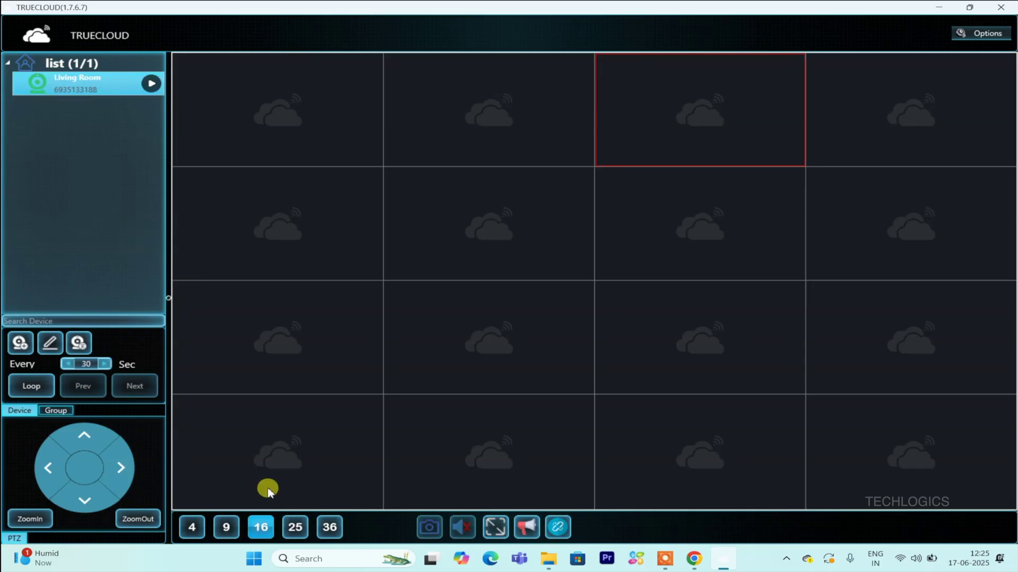
pyautogui.click(226, 527)
pyautogui.click(192, 527)
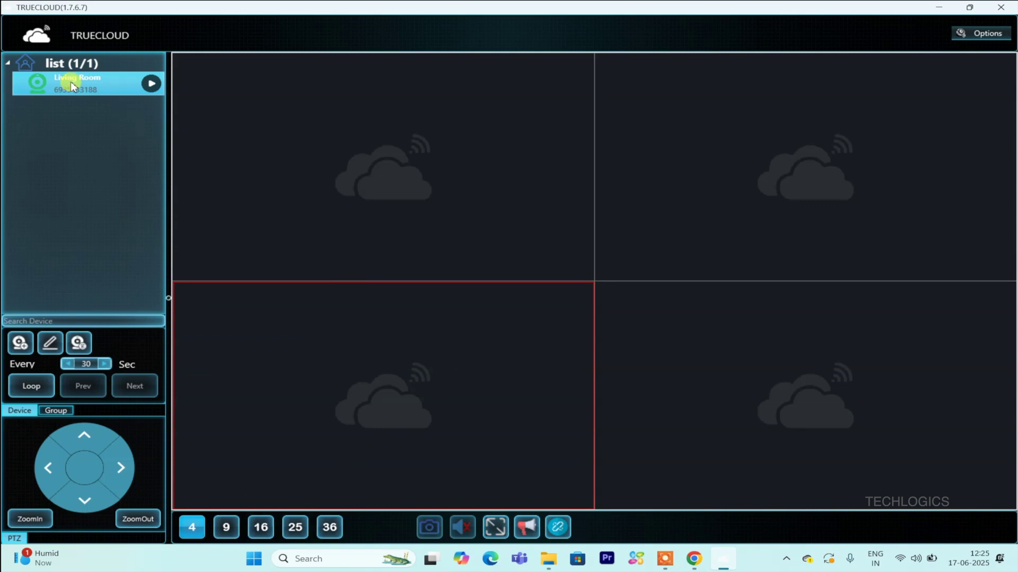
# - Play the Living Room feed, enlarge it full size, then return to the four-pane grid
pyautogui.click(151, 84)
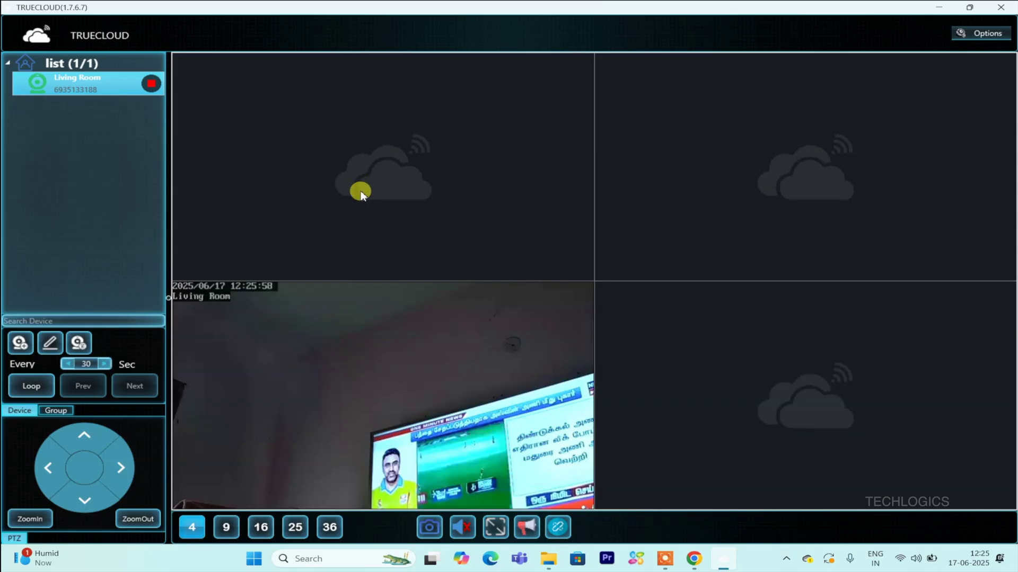
pyautogui.doubleClick(364, 334)
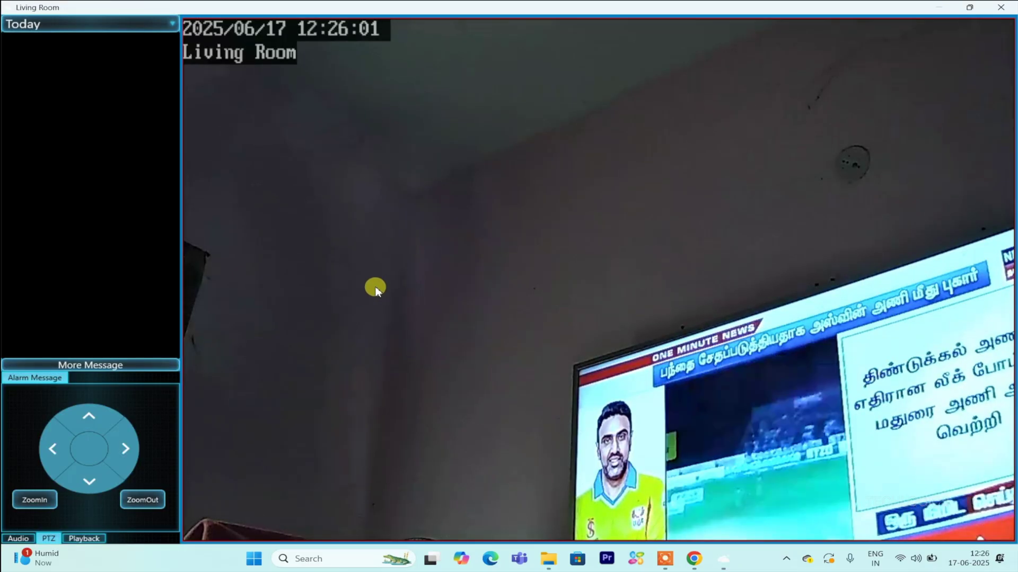
pyautogui.doubleClick(378, 277)
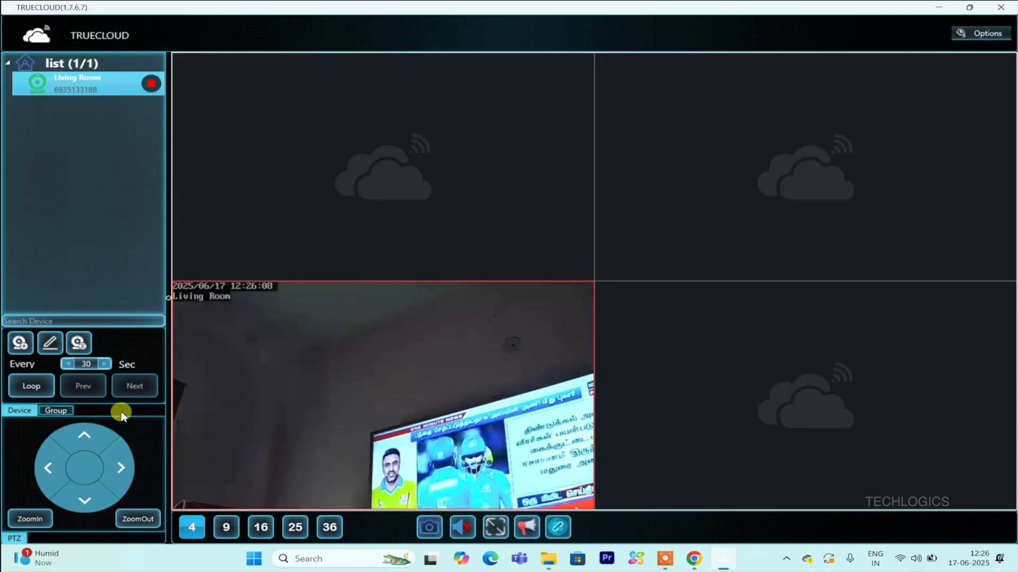
# - Switch the grid to nine panes and restart the Living Room feed in the top-left pane
pyautogui.click(226, 530)
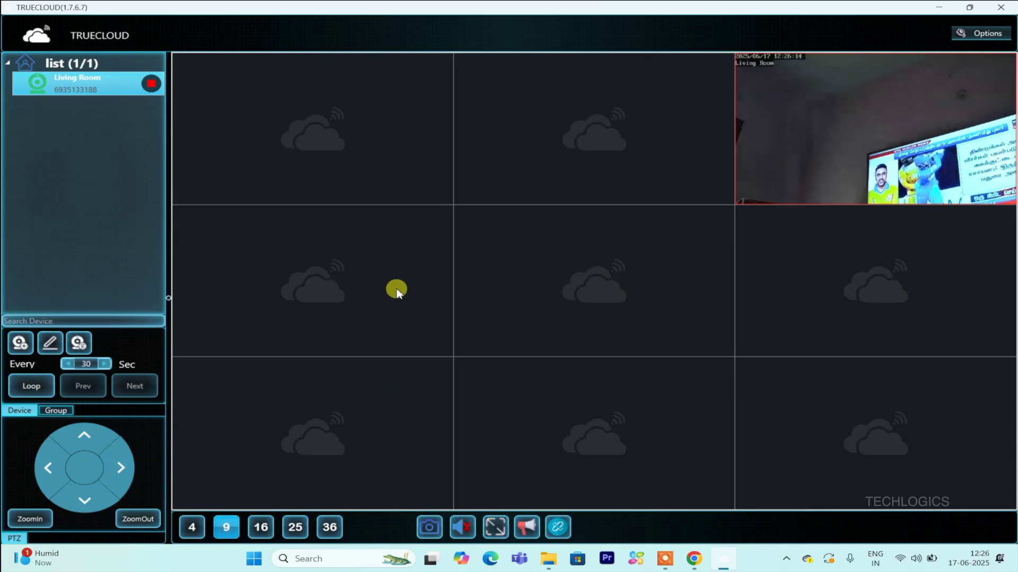
pyautogui.click(152, 83)
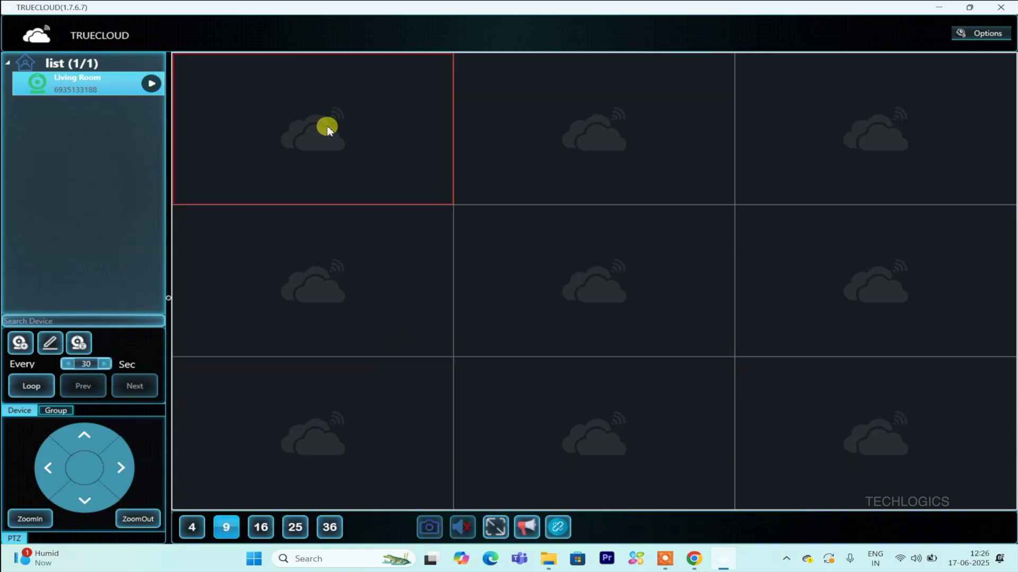
pyautogui.click(151, 84)
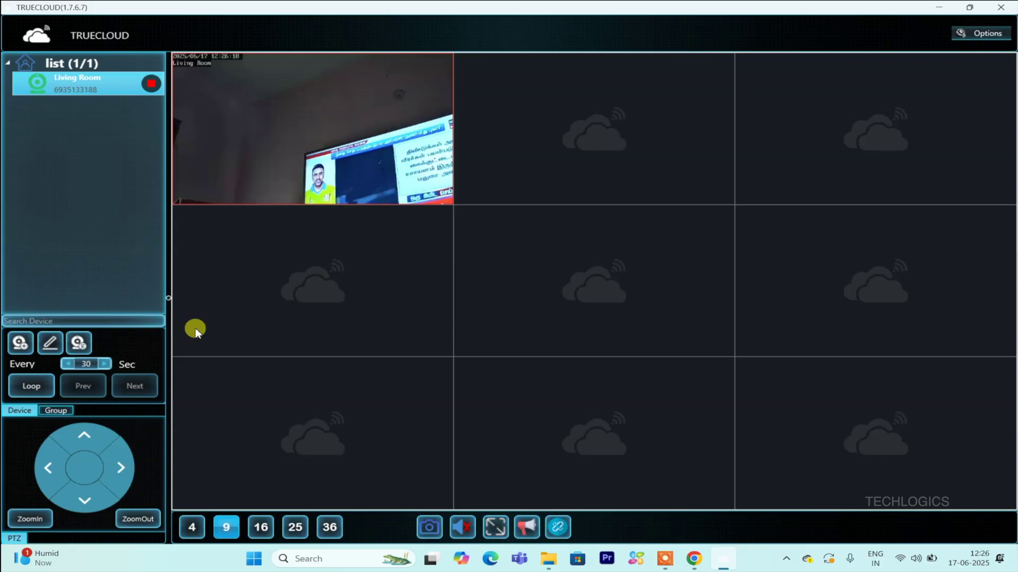
# - Return to four panes and stop, then restart, the Living Room live feed
pyautogui.click(191, 526)
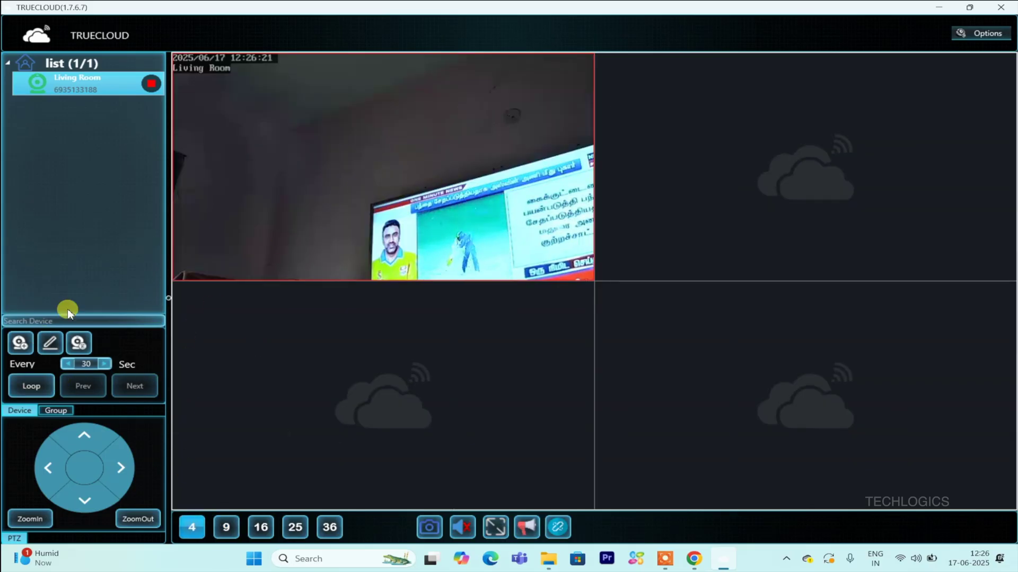
pyautogui.click(150, 84)
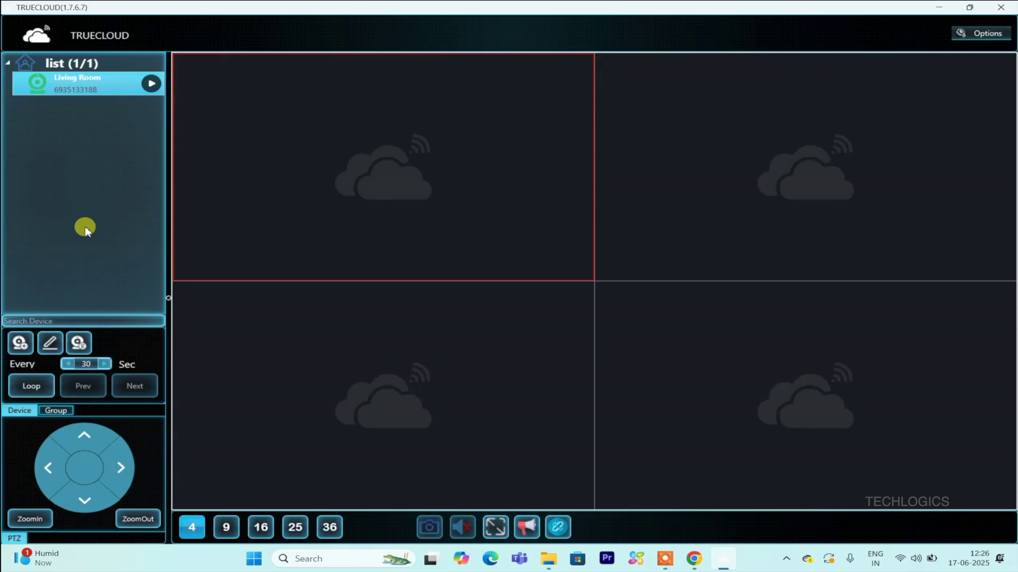
pyautogui.click(149, 84)
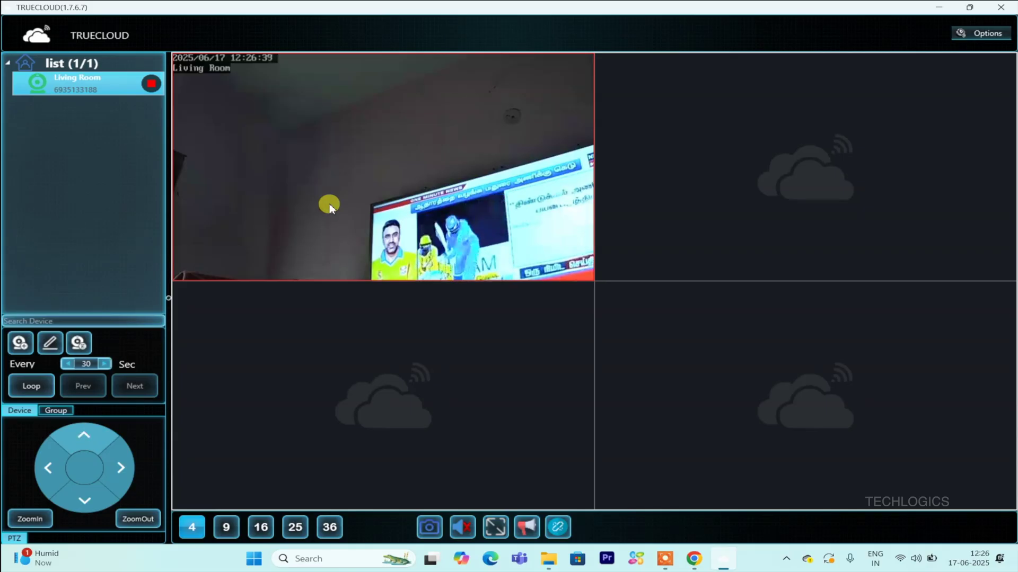
# - Enlarge the Living Room feed and pan right, tilt down, up, then down to frame the TV
pyautogui.doubleClick(309, 242)
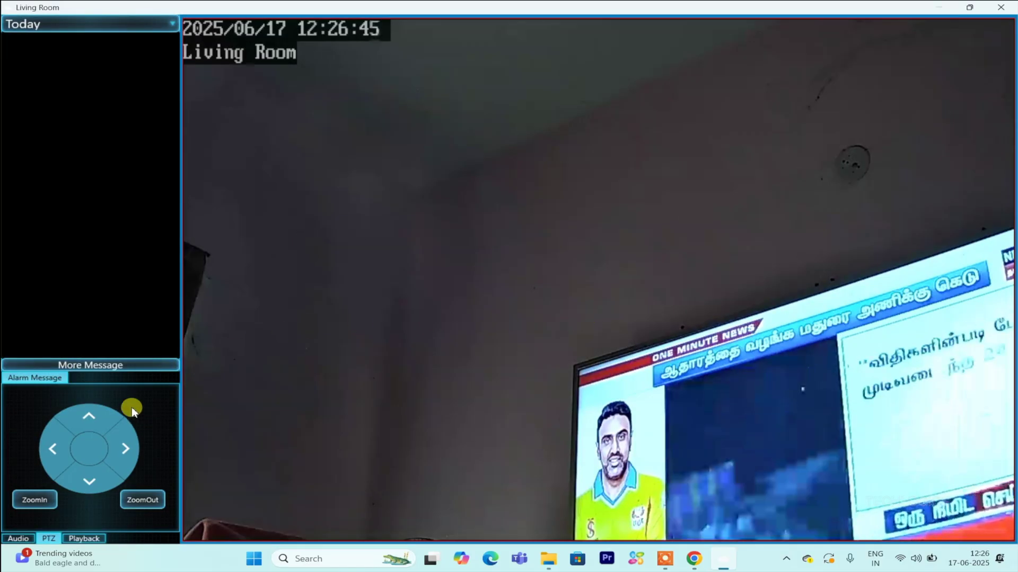
pyautogui.click(118, 452)
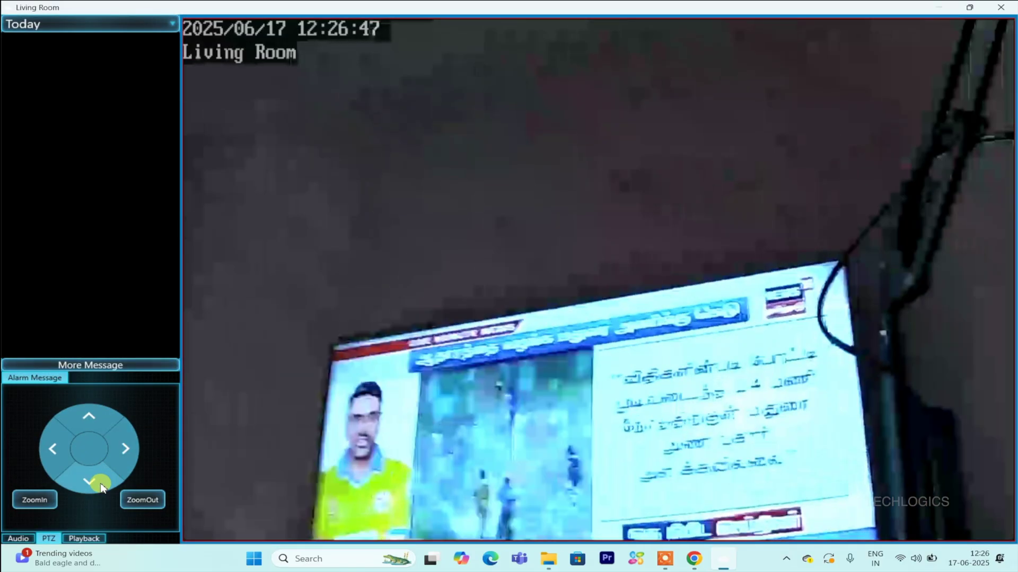
pyautogui.click(88, 480)
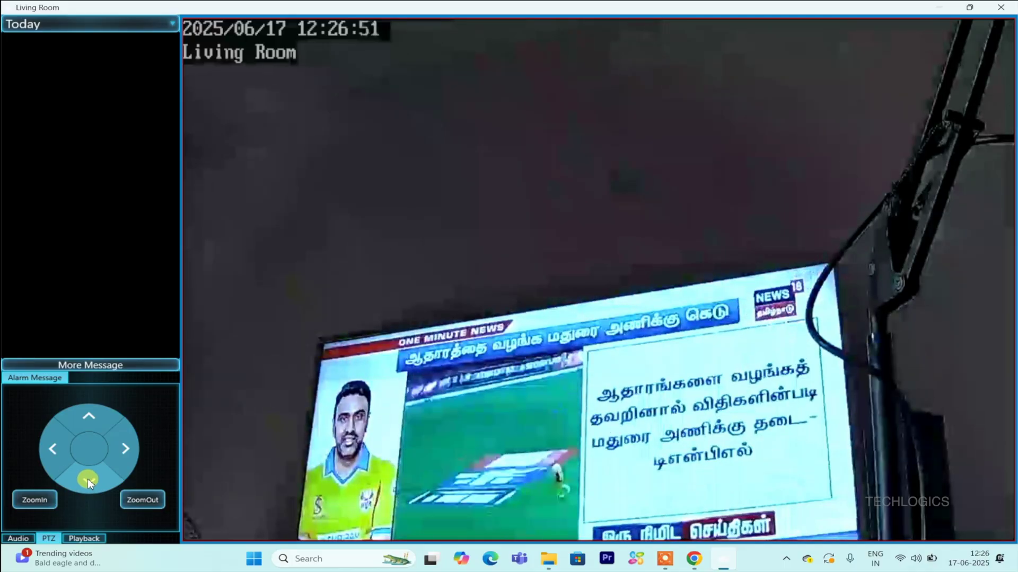
pyautogui.click(88, 413)
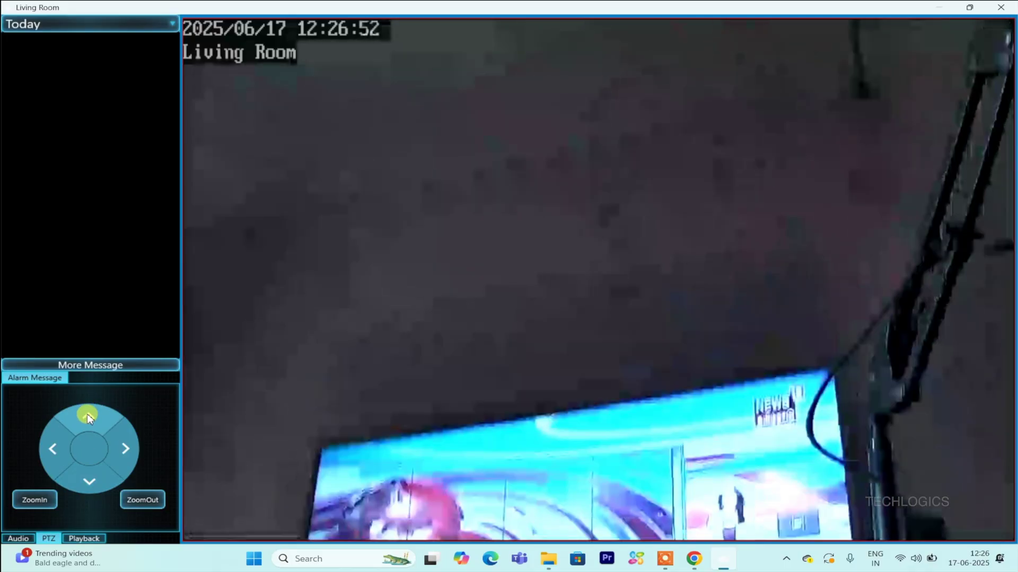
pyautogui.click(84, 480)
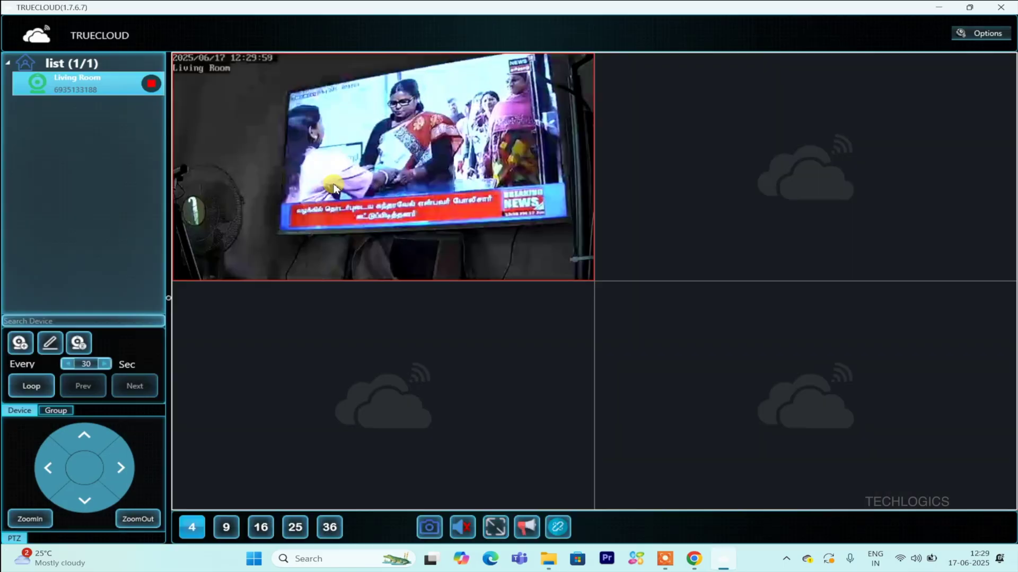
# - Open the Living Room camera's Playback view and load recordings for 17 June 2025
pyautogui.doubleClick(333, 187)
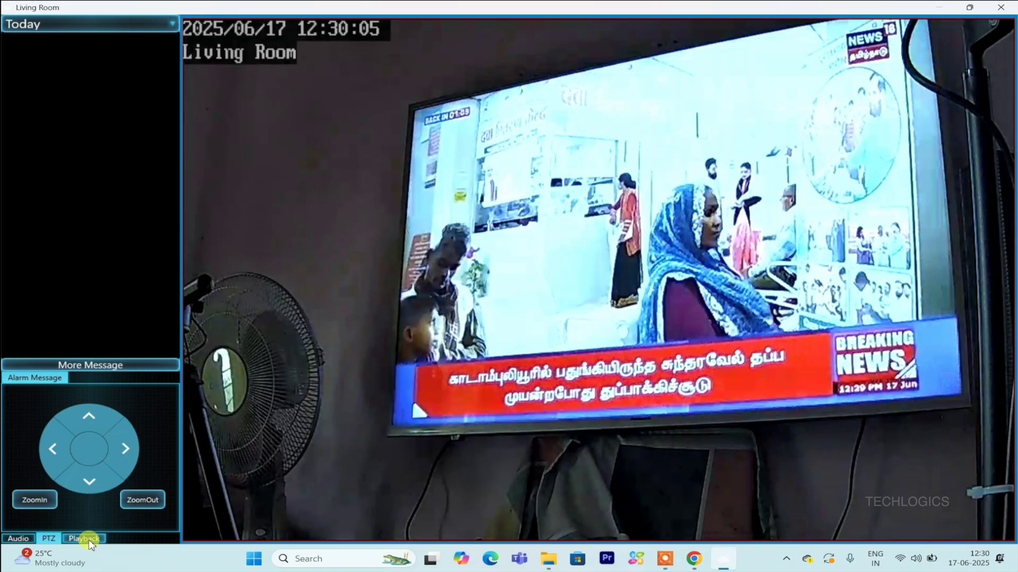
pyautogui.click(83, 539)
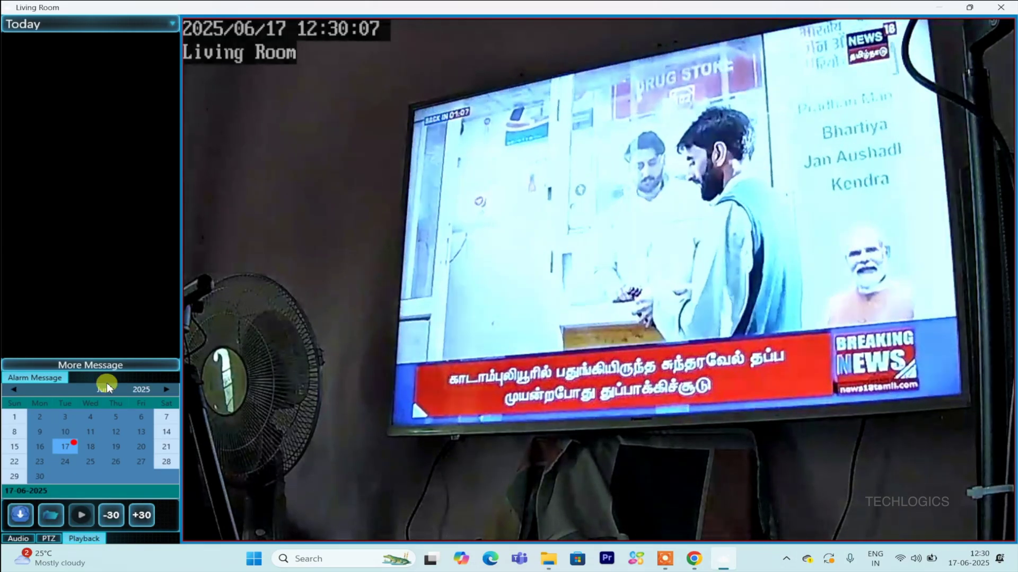
pyautogui.click(114, 390)
pyautogui.click(118, 449)
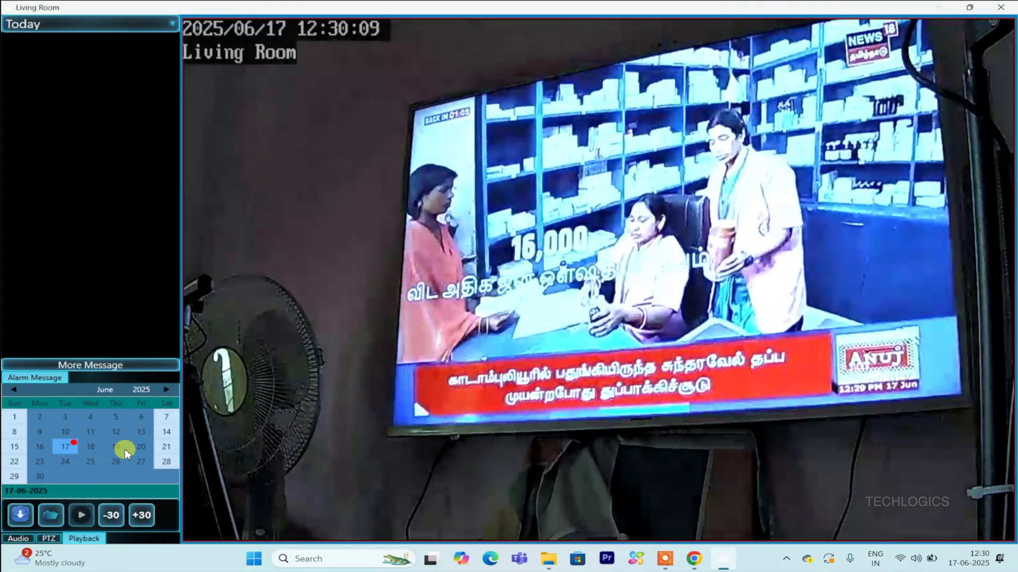
pyautogui.click(155, 390)
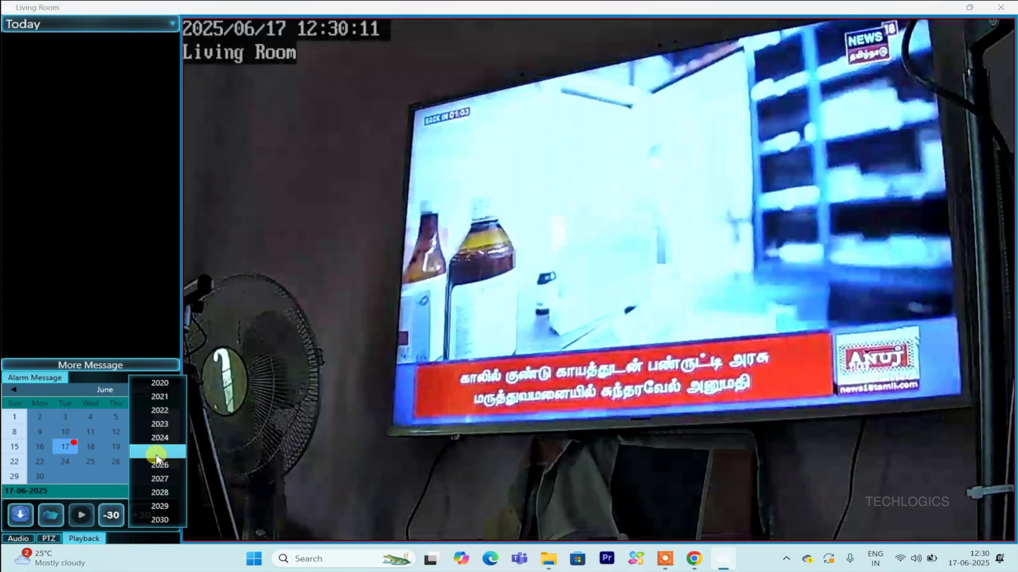
pyautogui.click(157, 452)
pyautogui.click(60, 448)
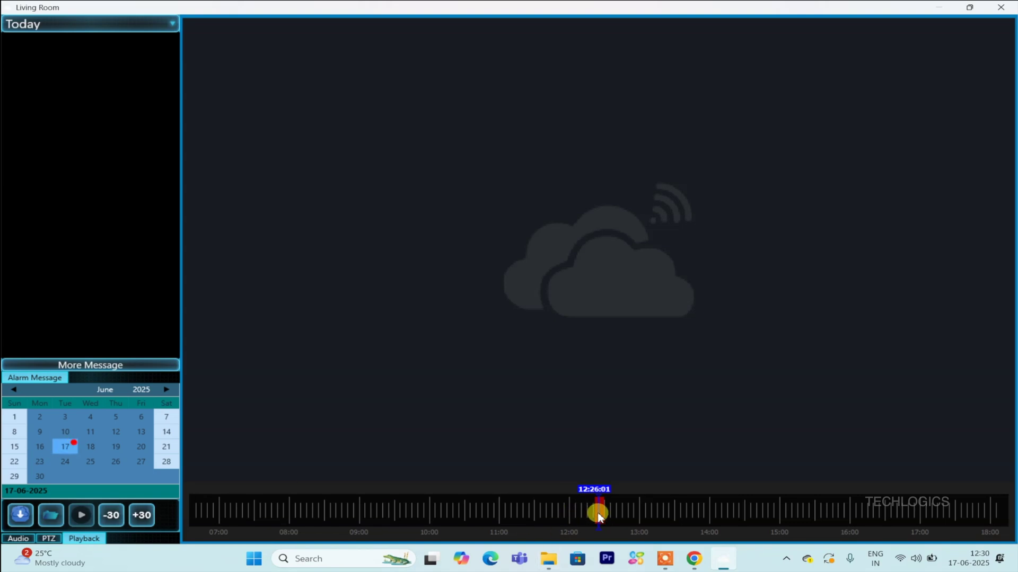
# - Zoom the timeline, skip back and forward 30 seconds, then pause at 12:26:48
pyautogui.scroll(3, 624, 512)
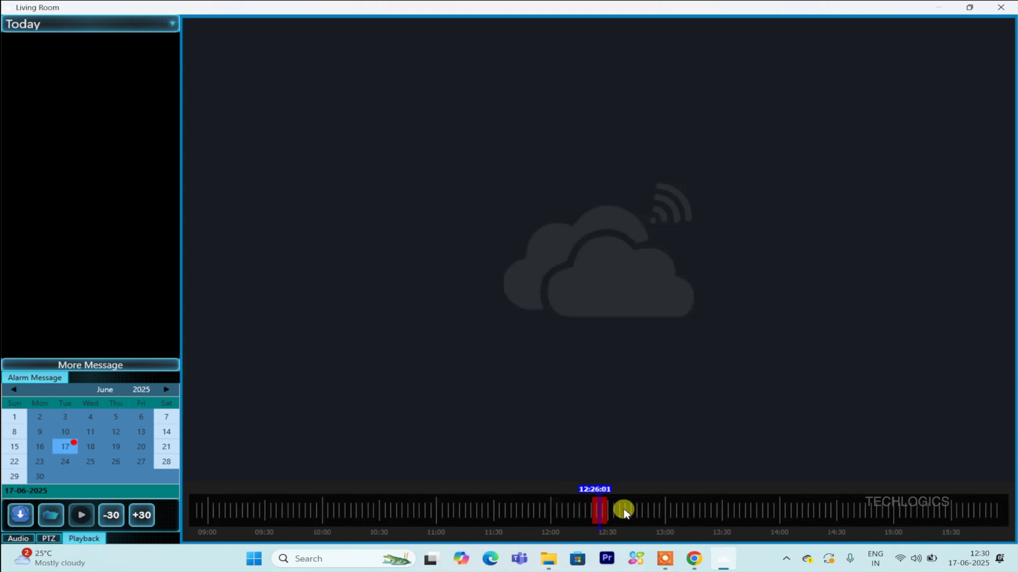
pyautogui.scroll(3, 624, 512)
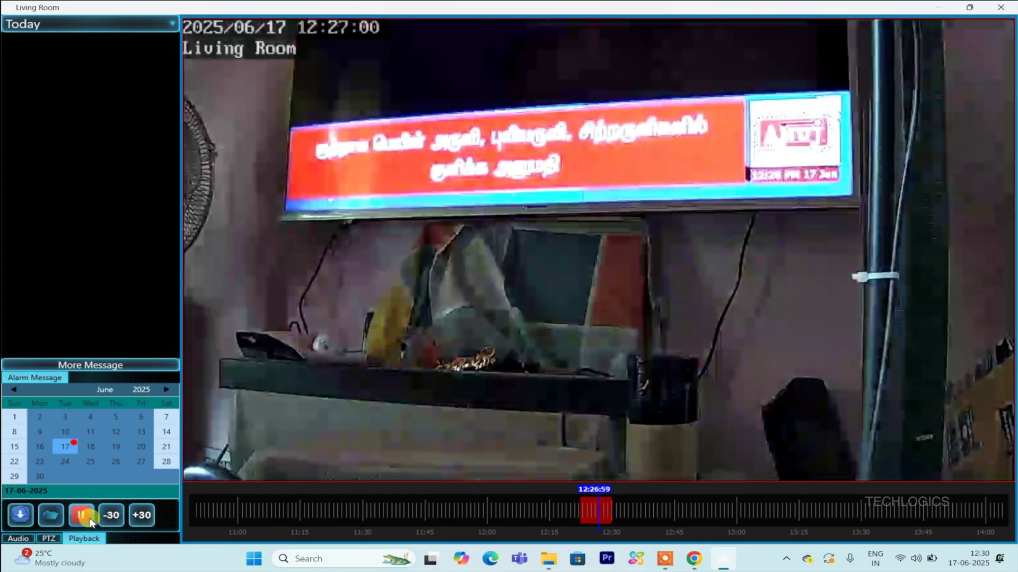
pyautogui.click(116, 521)
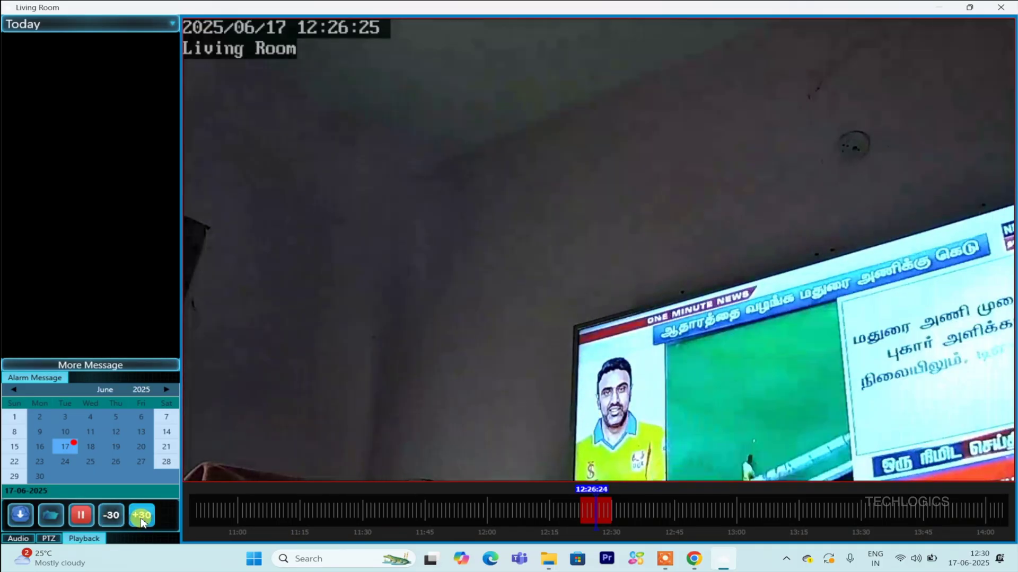
pyautogui.click(142, 522)
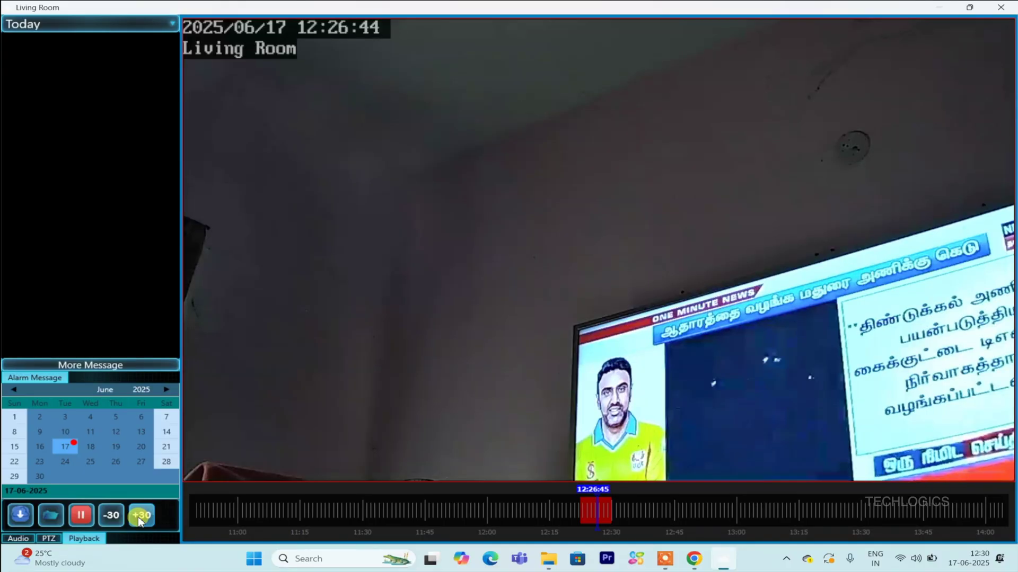
pyautogui.click(81, 517)
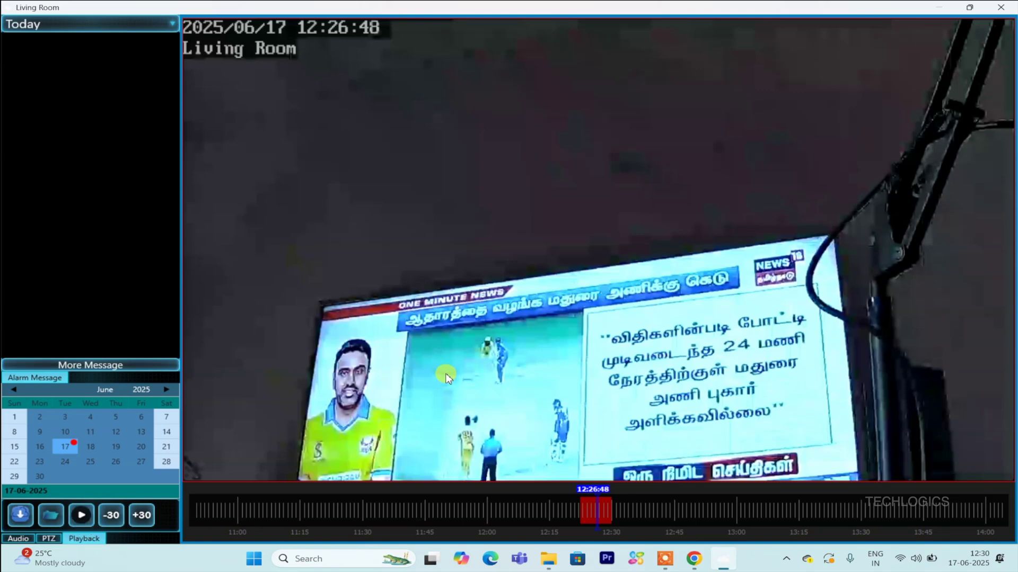
# - Close playback, stop the Living Room feed, cycle through the grid tiles, and restart it
pyautogui.press('Escape')
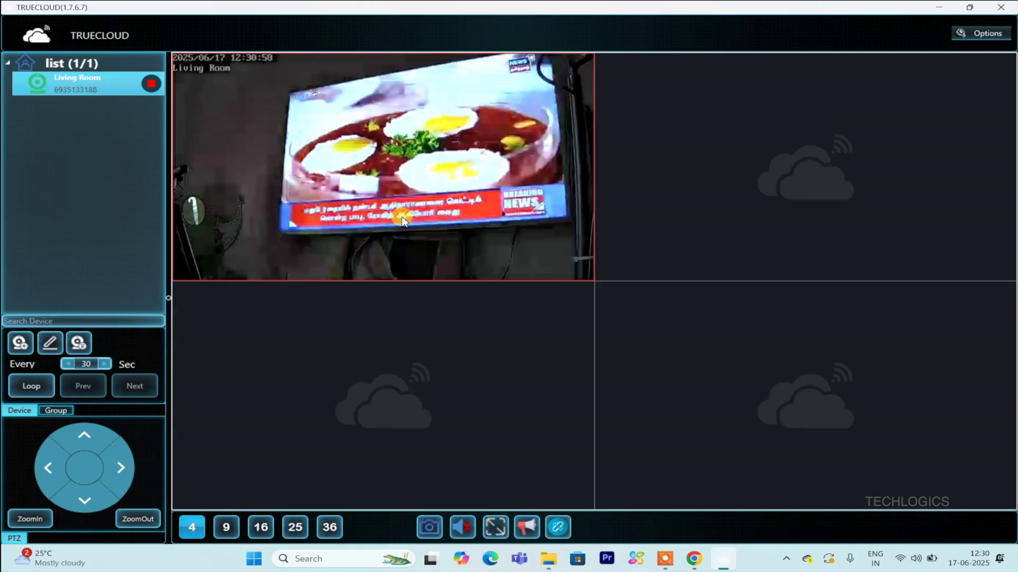
pyautogui.click(150, 84)
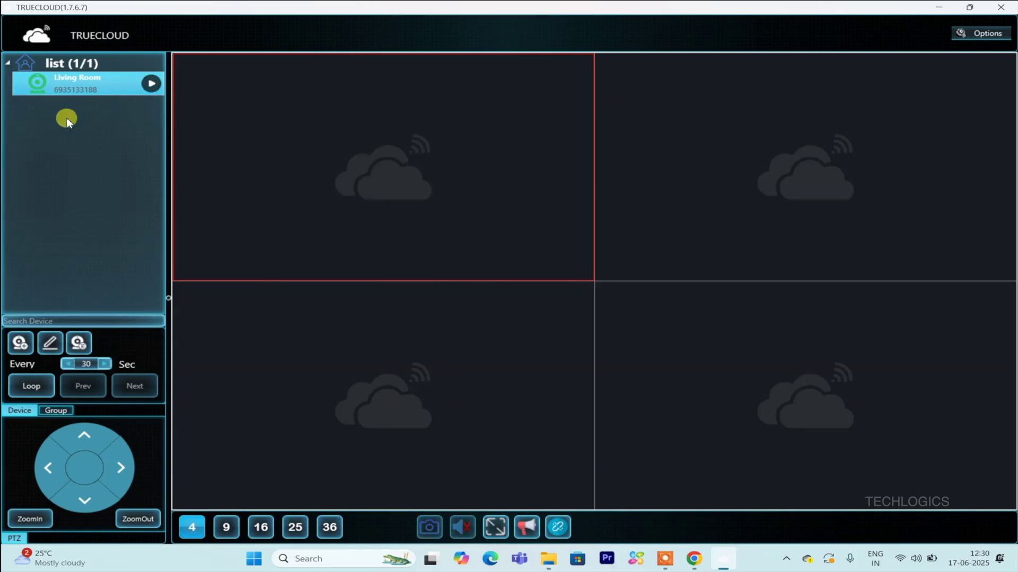
pyautogui.click(673, 185)
pyautogui.click(672, 286)
pyautogui.click(454, 327)
pyautogui.click(420, 162)
pyautogui.click(152, 85)
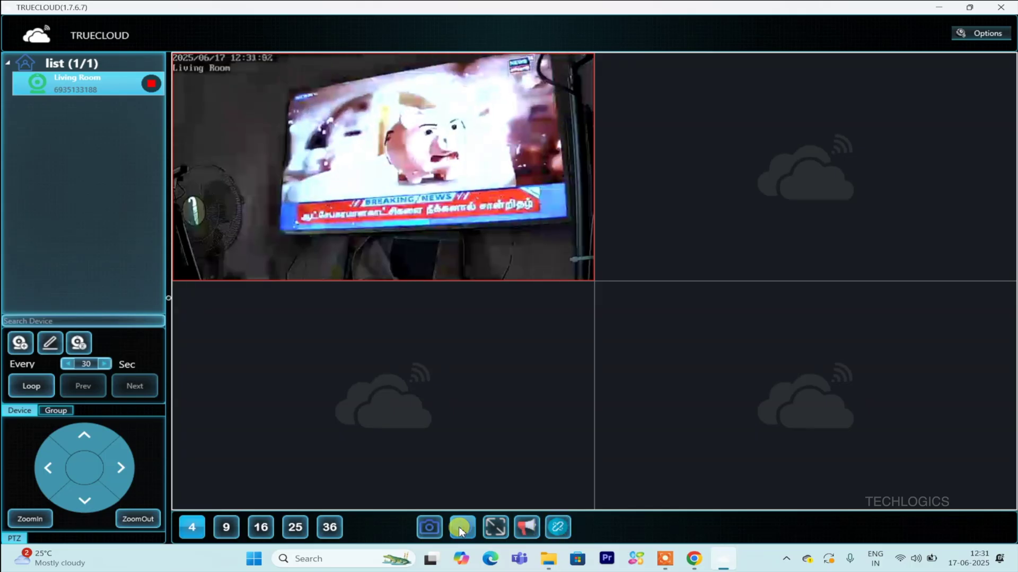
# - Preview the camera grid full screen, exit it, then stop the Living Room feed
pyautogui.click(498, 529)
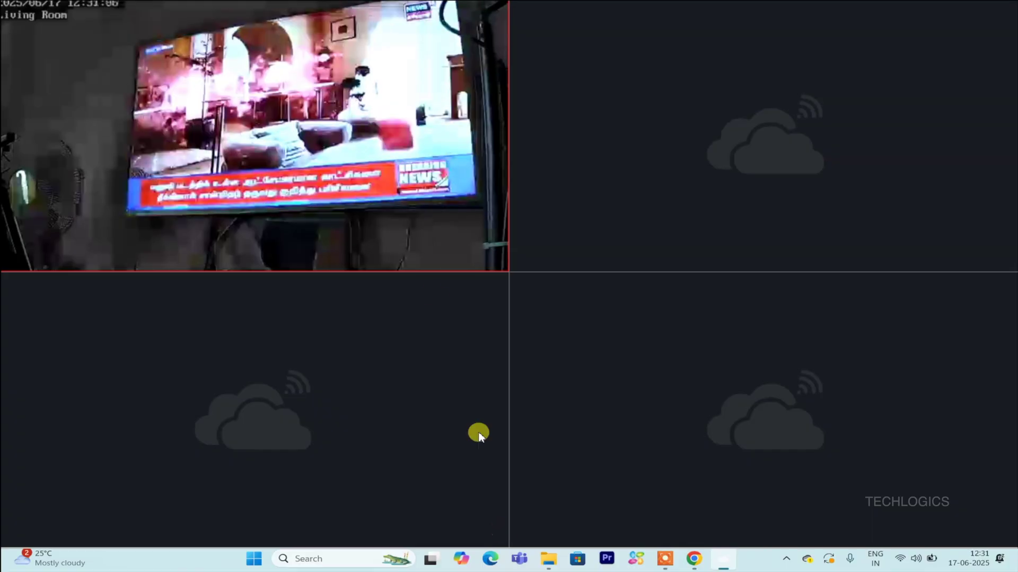
pyautogui.press('Escape')
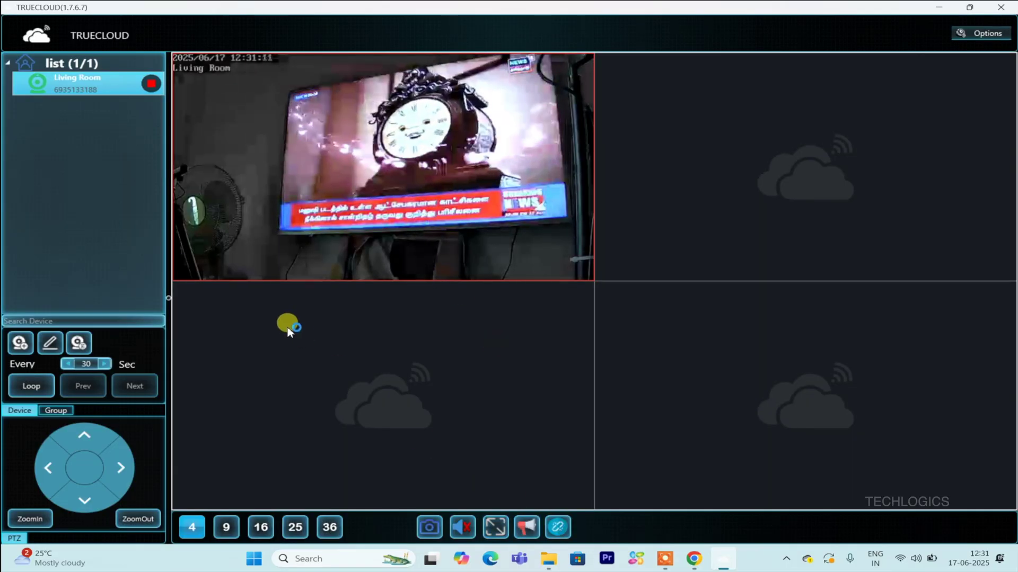
pyautogui.click(152, 84)
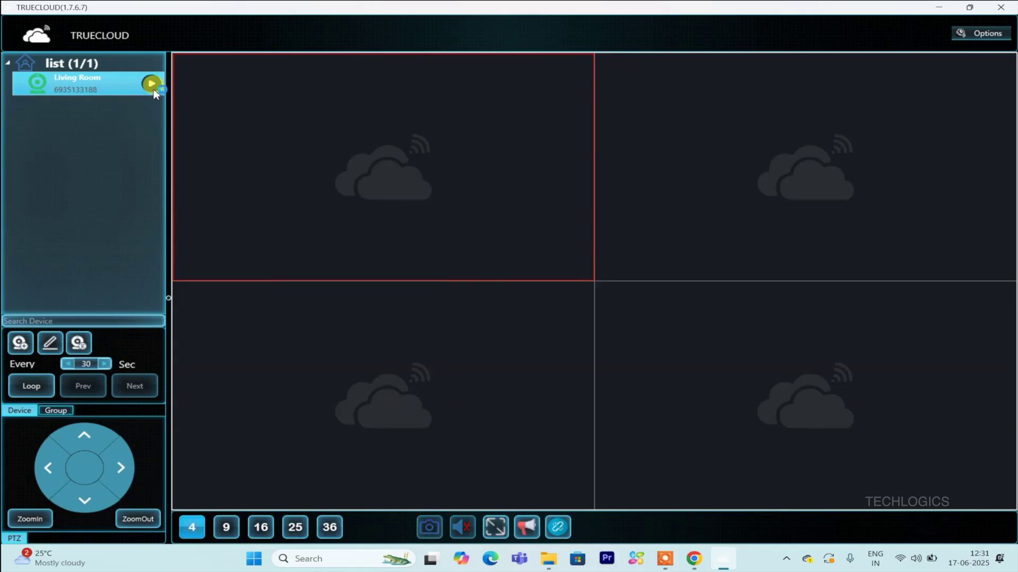
# - Close TRUECLOUD, refresh the Windows desktop, and relaunch TRUECLOUD to its login screen
pyautogui.click(1007, 8)
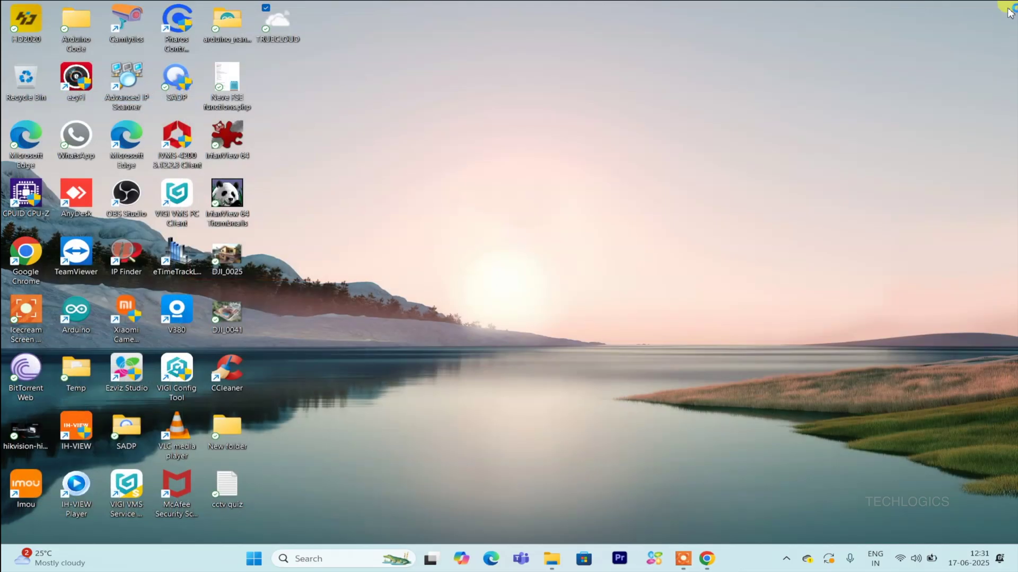
pyautogui.rightClick(575, 213)
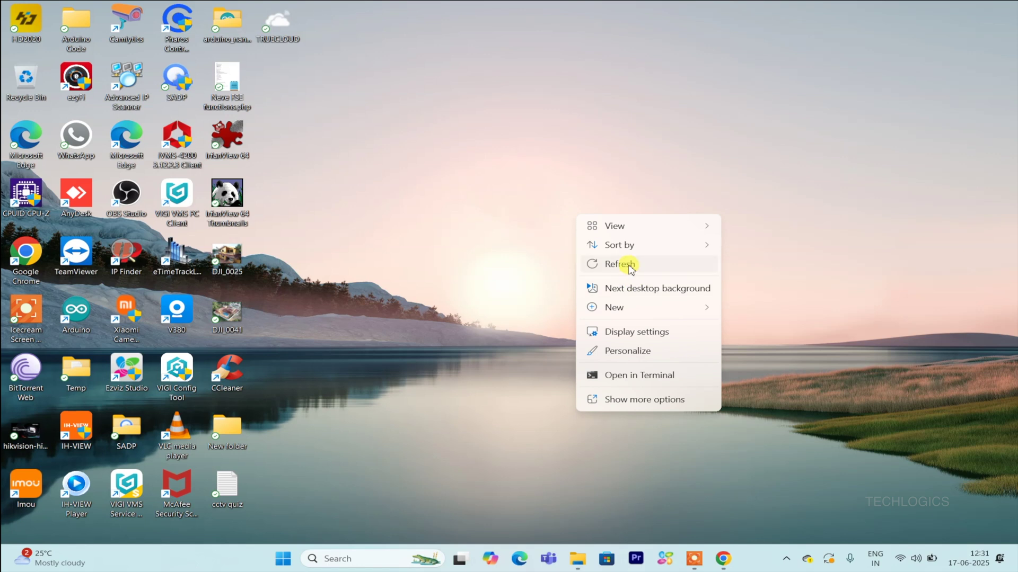
pyautogui.click(624, 266)
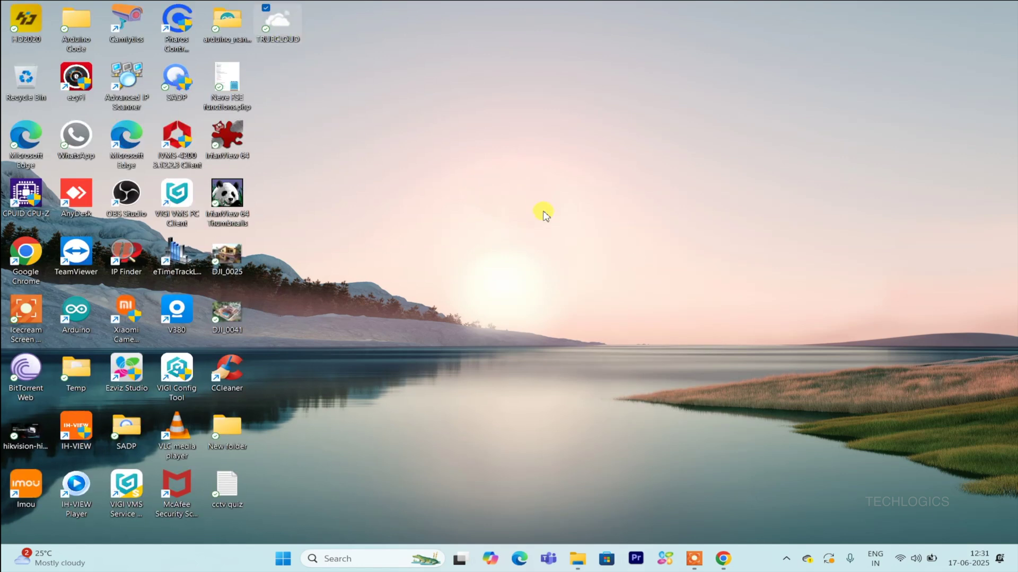
pyautogui.press('Return')
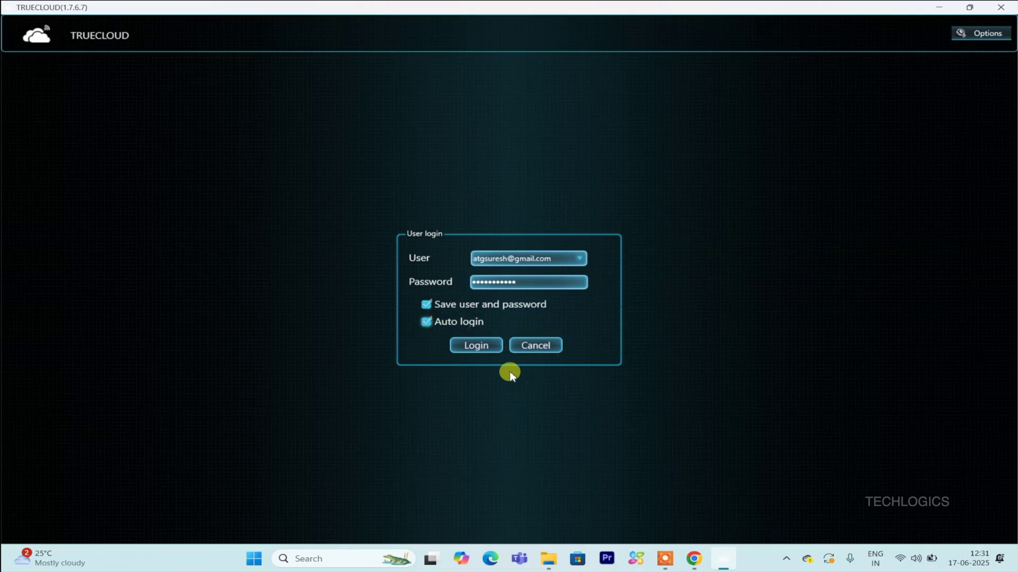
# - Log in, play Living Room in single-camera view and back, then switch to four tiles and stop it
pyautogui.click(496, 346)
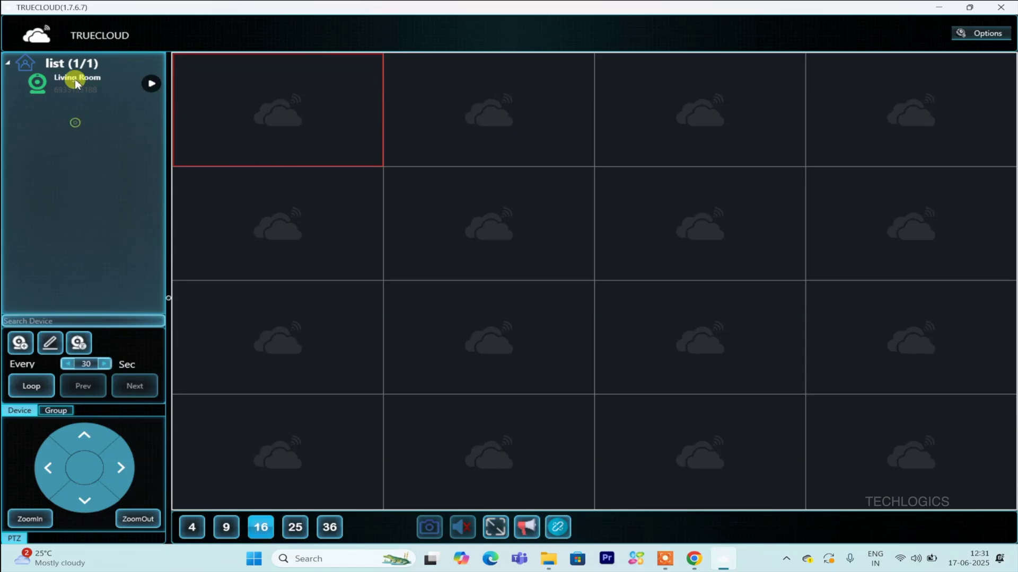
pyautogui.click(152, 86)
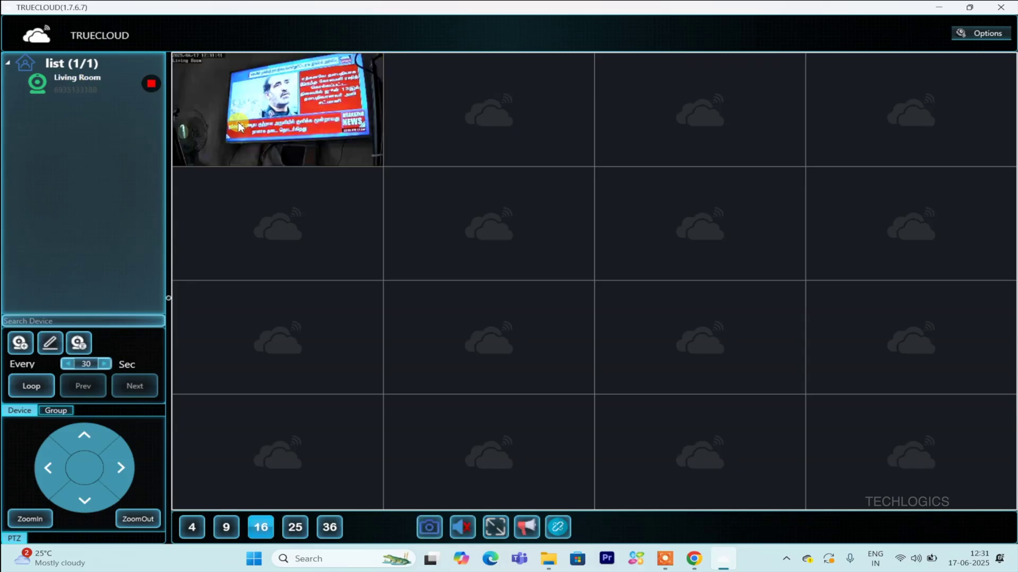
pyautogui.doubleClick(260, 120)
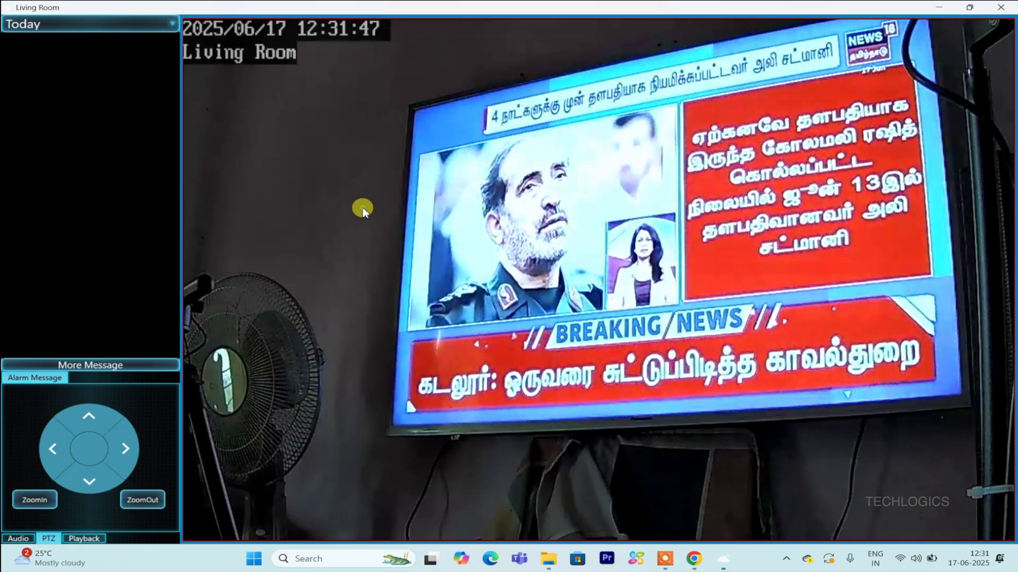
pyautogui.doubleClick(360, 209)
pyautogui.click(203, 528)
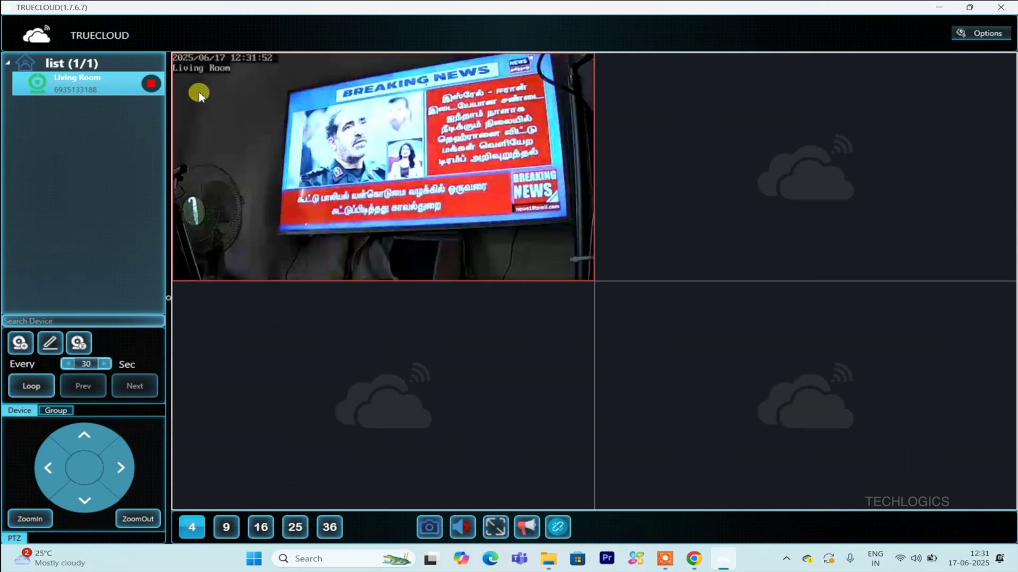
pyautogui.click(151, 84)
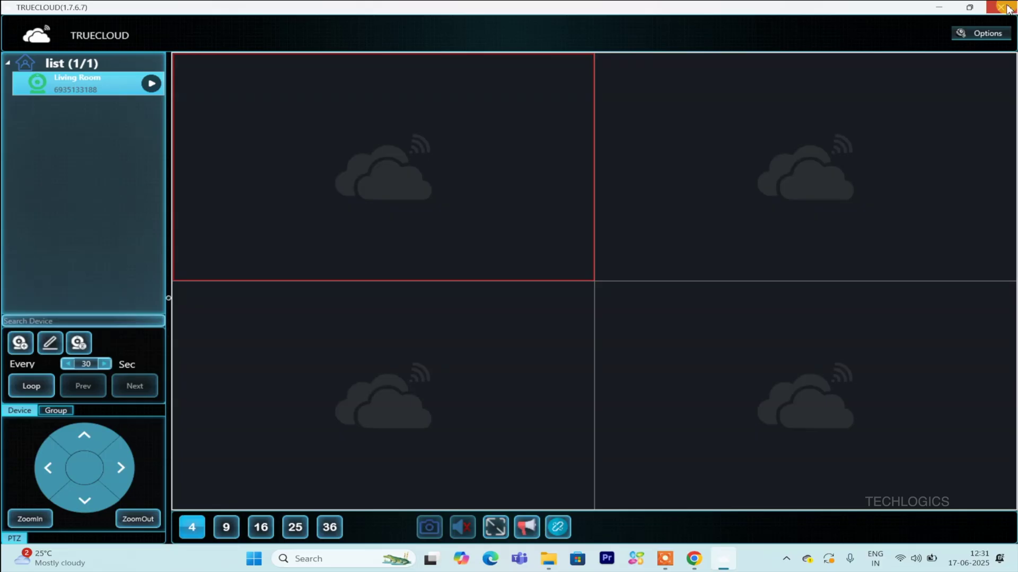